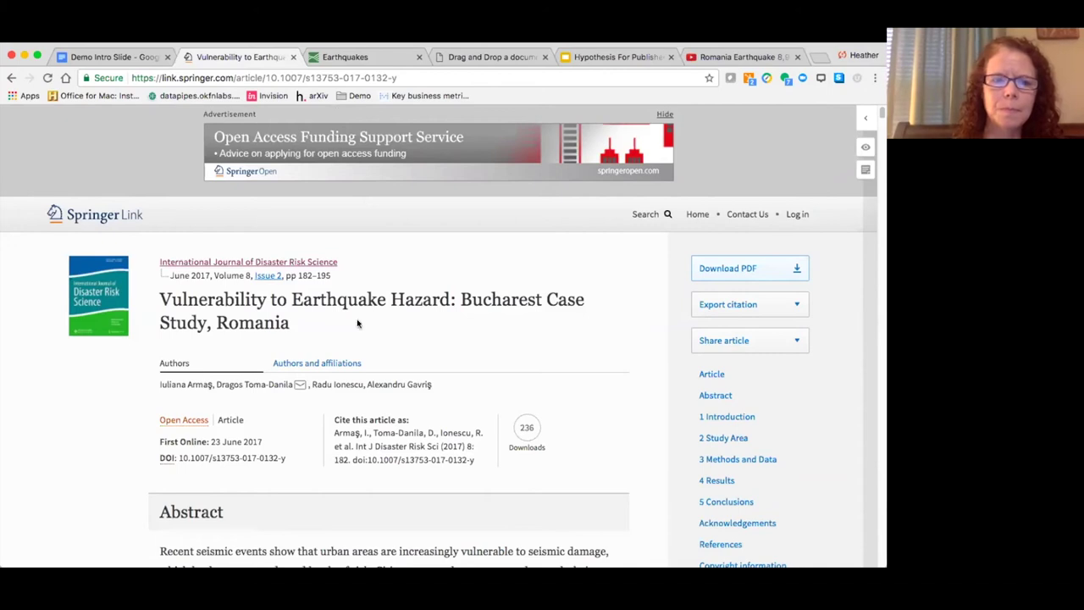
Step: Annotate the Introduction passage from "Only when effectively measured" through the Coppola 2007 citation with the comment "This is interesting!"
{"action": "scroll", "coordinate": [359, 310], "scroll_direction": "down", "scroll_amount": 15}
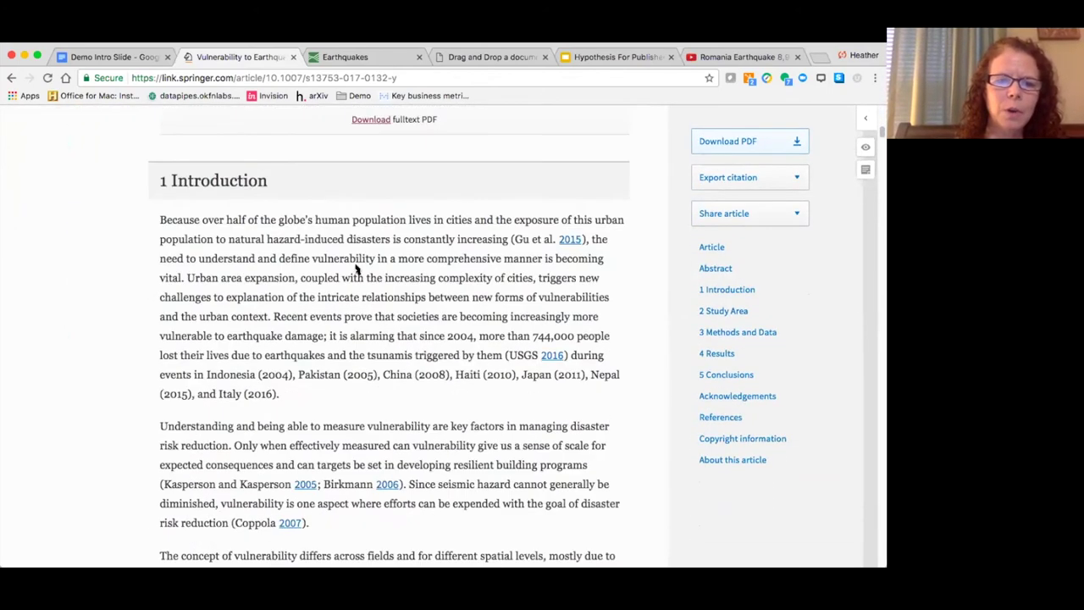
{"action": "scroll", "coordinate": [368, 293], "scroll_direction": "down", "scroll_amount": 1}
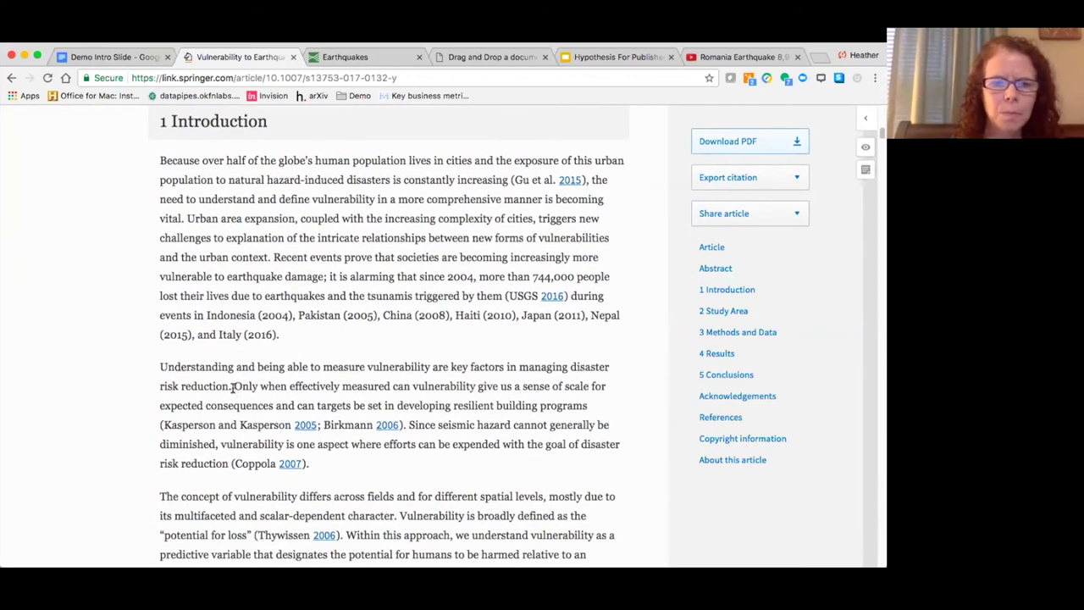
{"action": "mouse_move", "coordinate": [233, 388]}
{"action": "left_mouse_down"}
{"action": "mouse_move", "coordinate": [278, 453]}
{"action": "mouse_move", "coordinate": [305, 458]}
{"action": "left_mouse_up"}
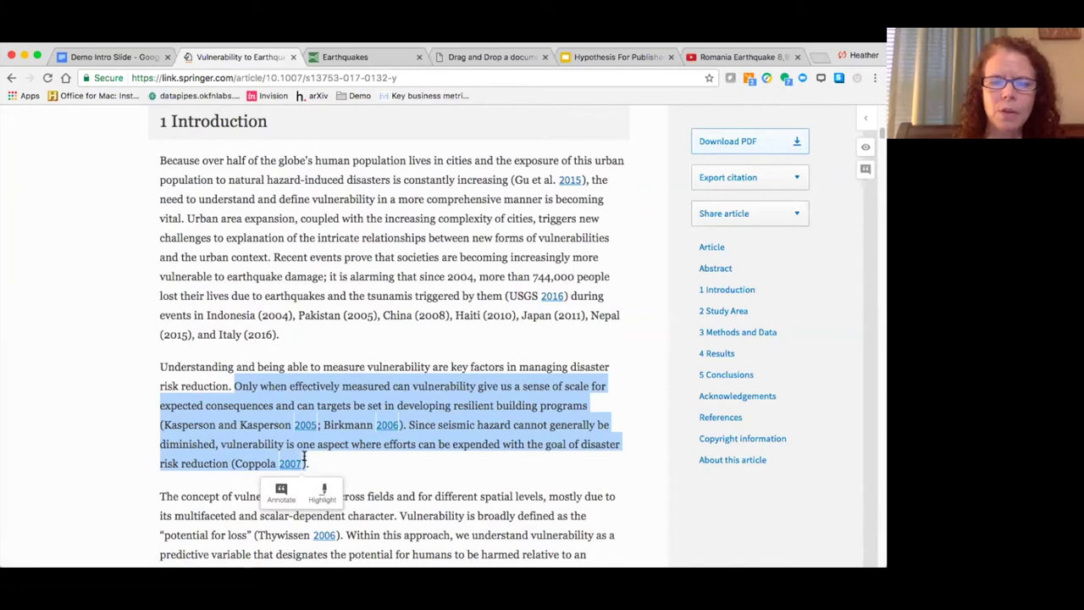
{"action": "left_click", "coordinate": [279, 492]}
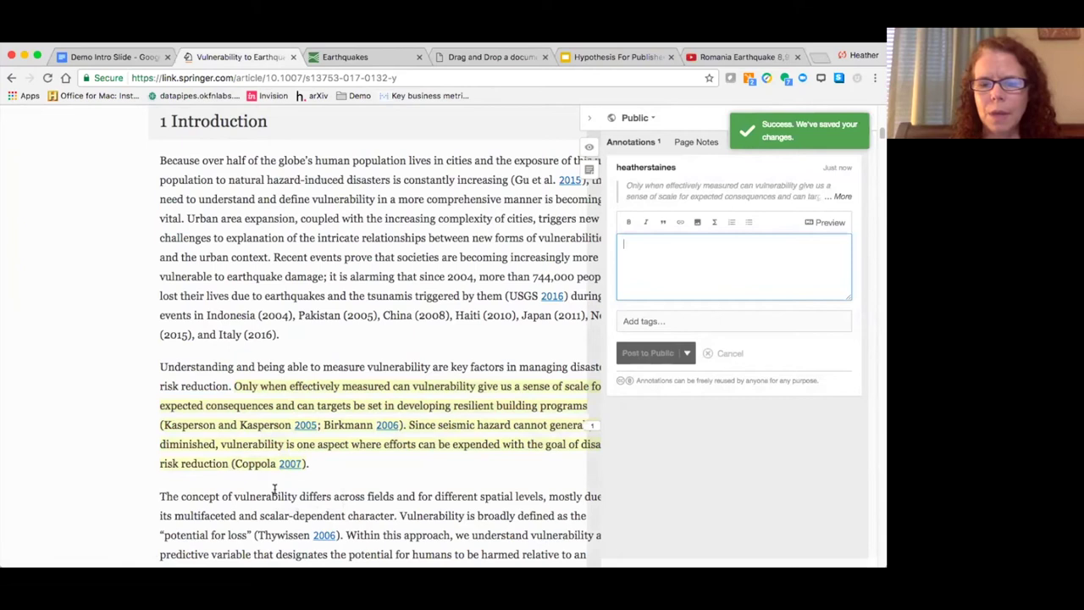
{"action": "type", "text": "This is interesting!"}
Step: Tag the annotation with "earthquake" and post it to Public
{"action": "left_click", "coordinate": [649, 322]}
{"action": "scroll", "coordinate": [648, 322], "scroll_direction": "down", "scroll_amount": 1}
{"action": "type", "text": "ea"}
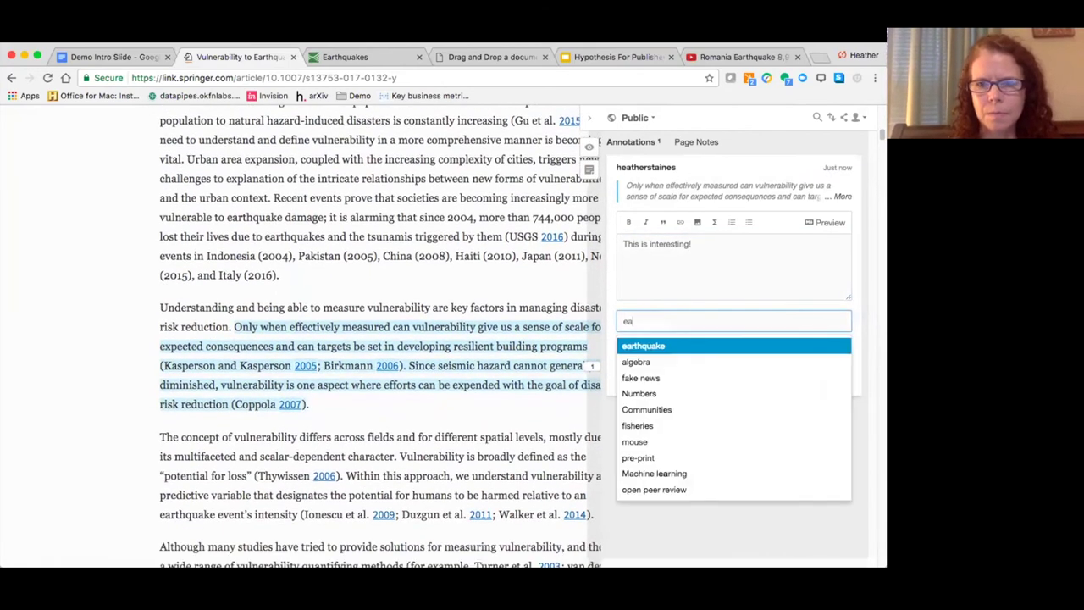
{"action": "type", "text": "rthquake"}
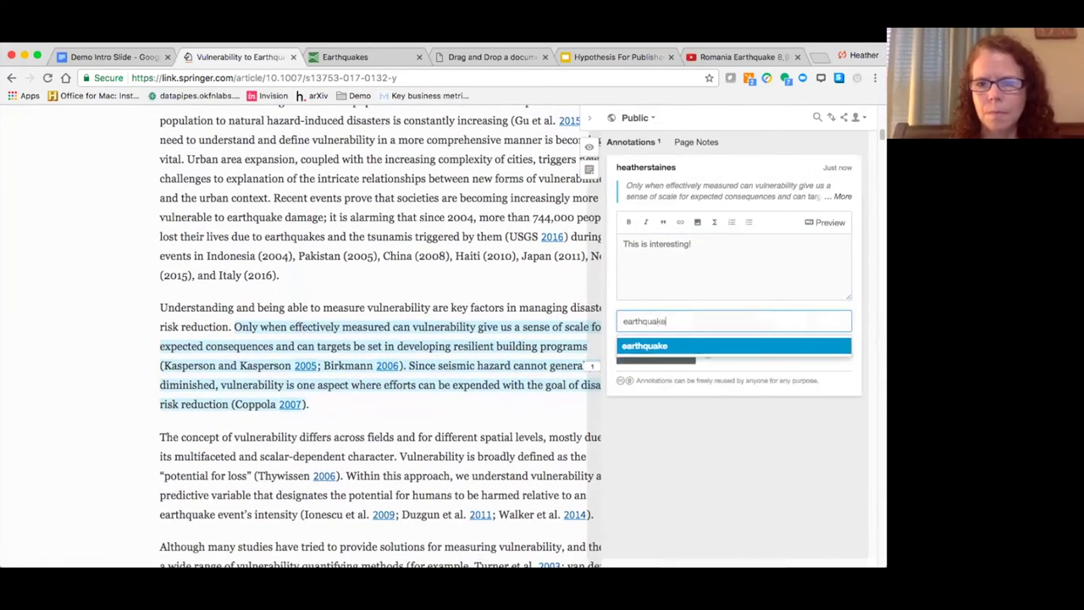
{"action": "key", "text": "Return"}
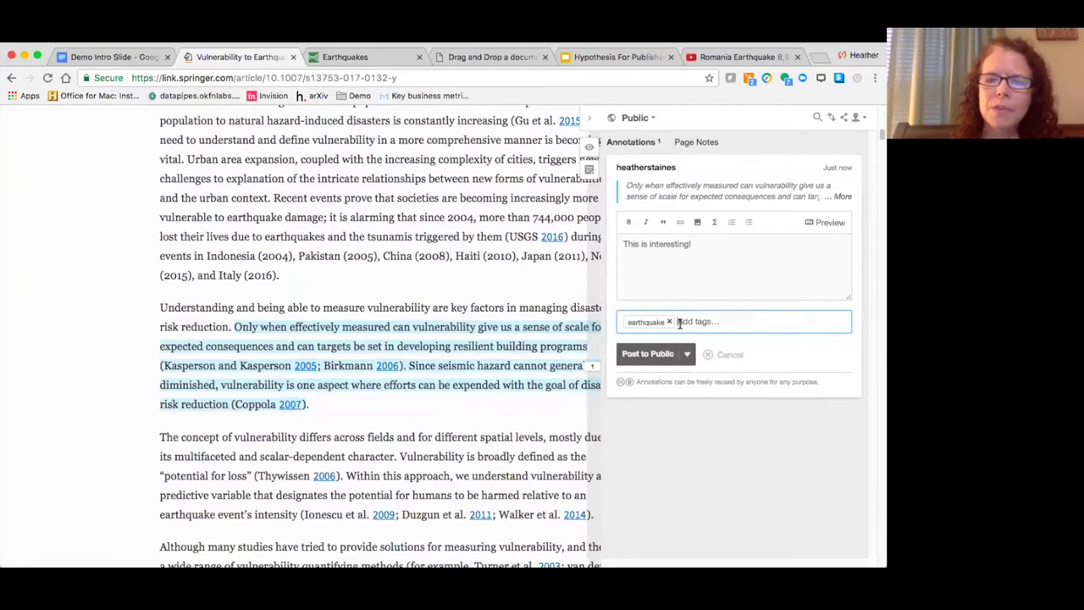
{"action": "left_click", "coordinate": [688, 354]}
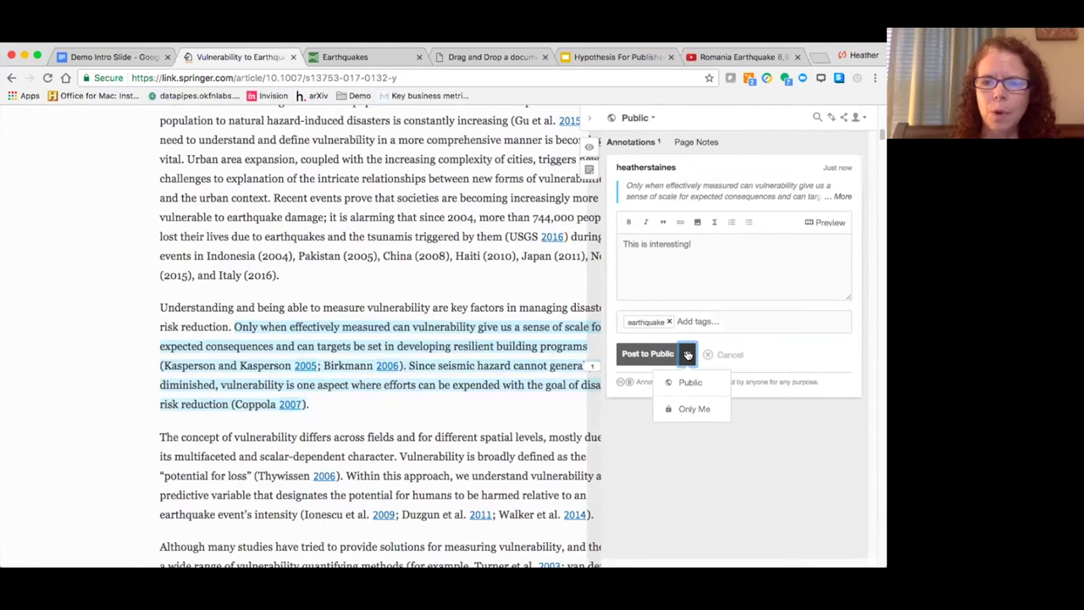
{"action": "left_click", "coordinate": [659, 354]}
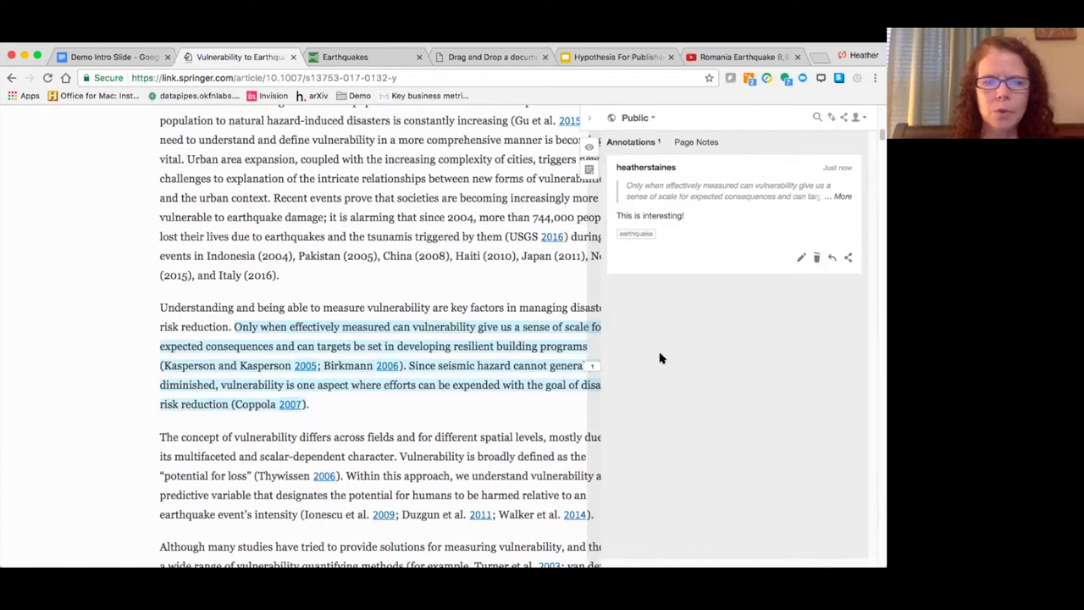
Step: Copy the posted annotation's share link and open it in a new browser tab
{"action": "left_click", "coordinate": [849, 258]}
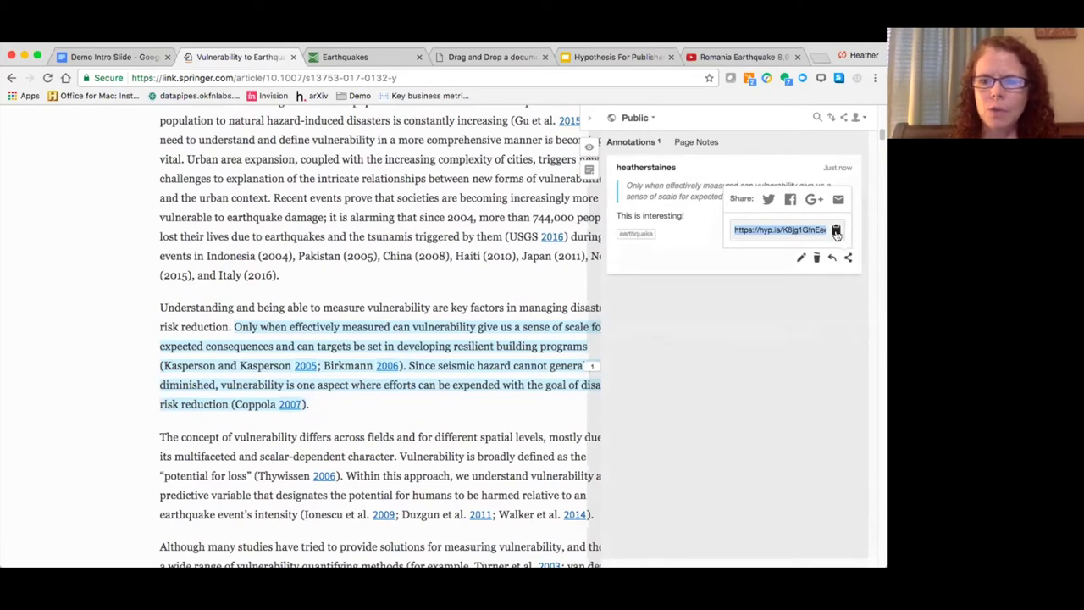
{"action": "left_click", "coordinate": [836, 231]}
{"action": "left_click", "coordinate": [815, 57]}
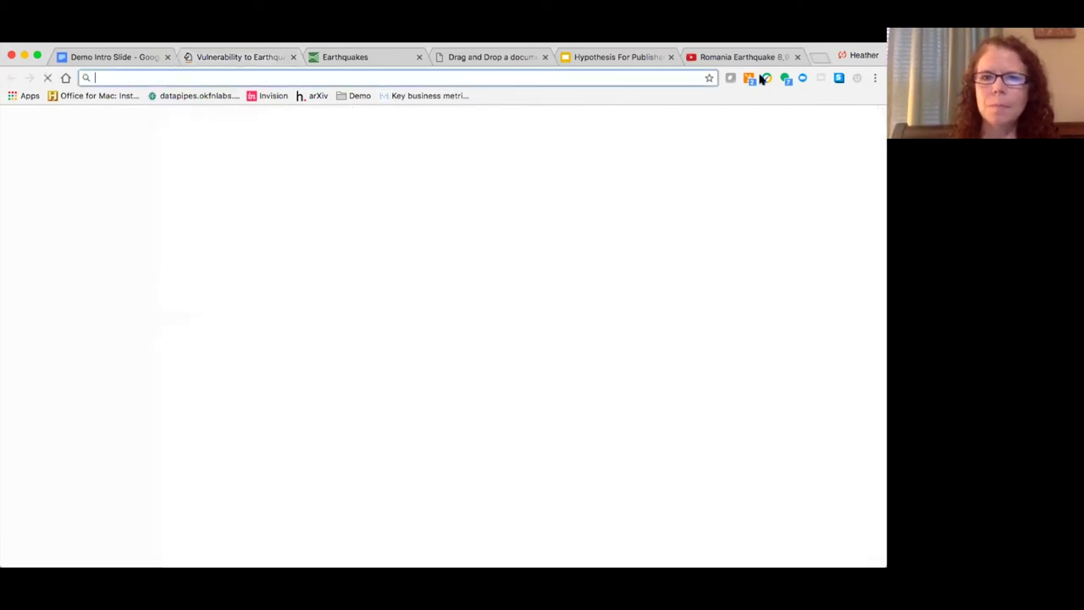
{"action": "right_click", "coordinate": [670, 77]}
{"action": "left_click", "coordinate": [685, 119]}
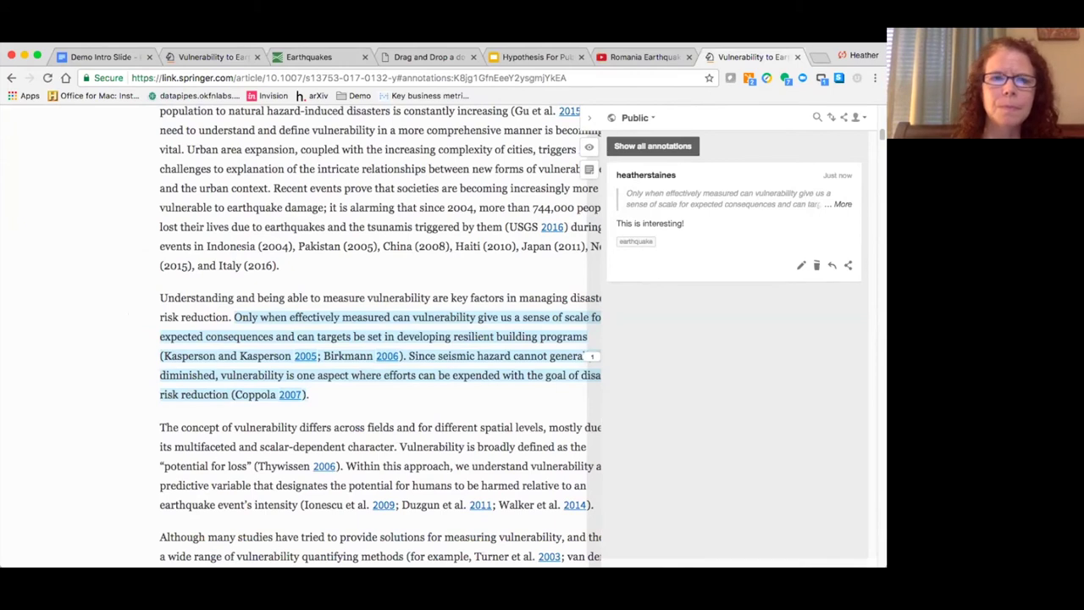
Step: Open the PDF version of the original article with Hypothesis activated and show the annotation anchored on its first page
{"action": "left_click", "coordinate": [224, 58]}
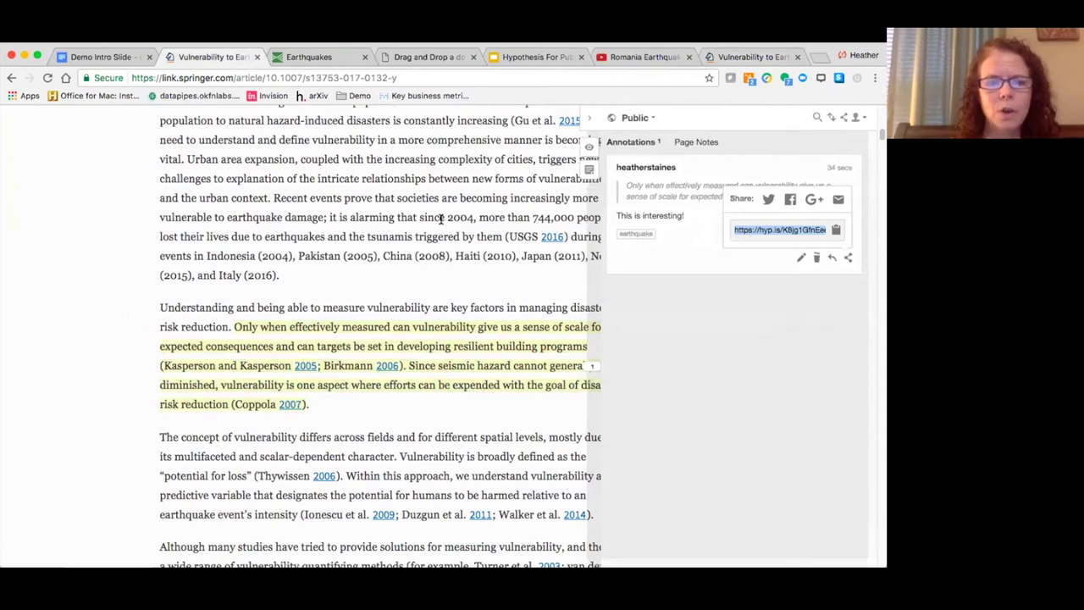
{"action": "left_click", "coordinate": [589, 120]}
{"action": "left_click", "coordinate": [710, 144]}
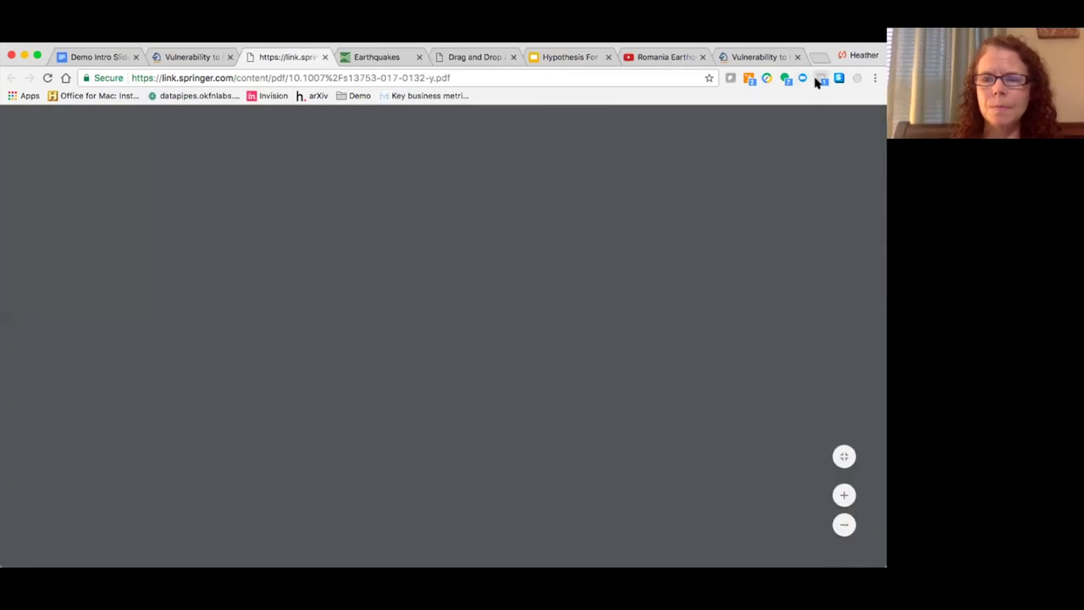
{"action": "left_click", "coordinate": [818, 79]}
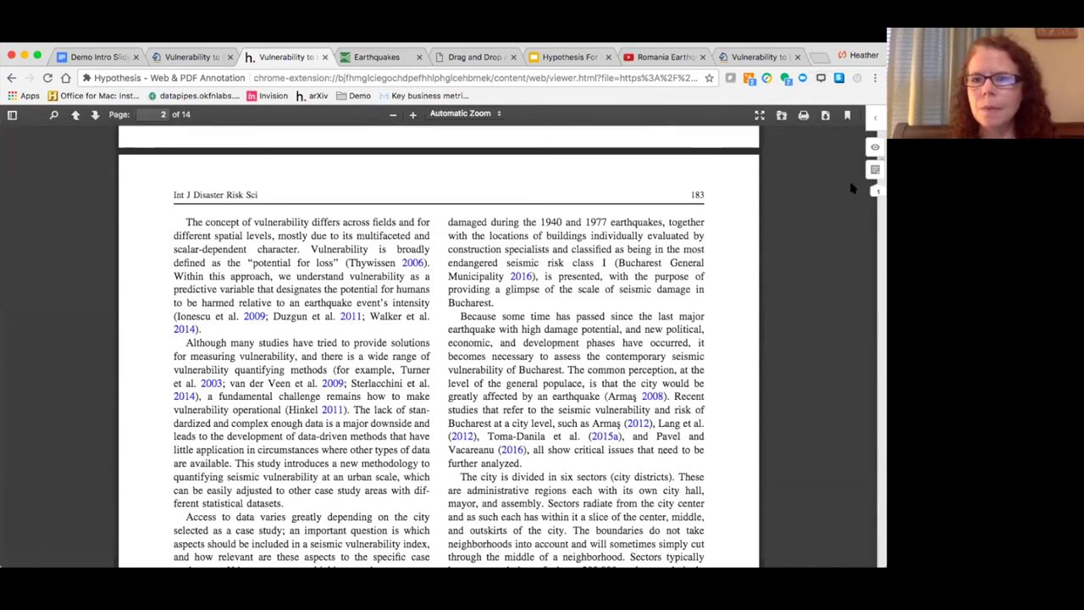
{"action": "left_click", "coordinate": [876, 192]}
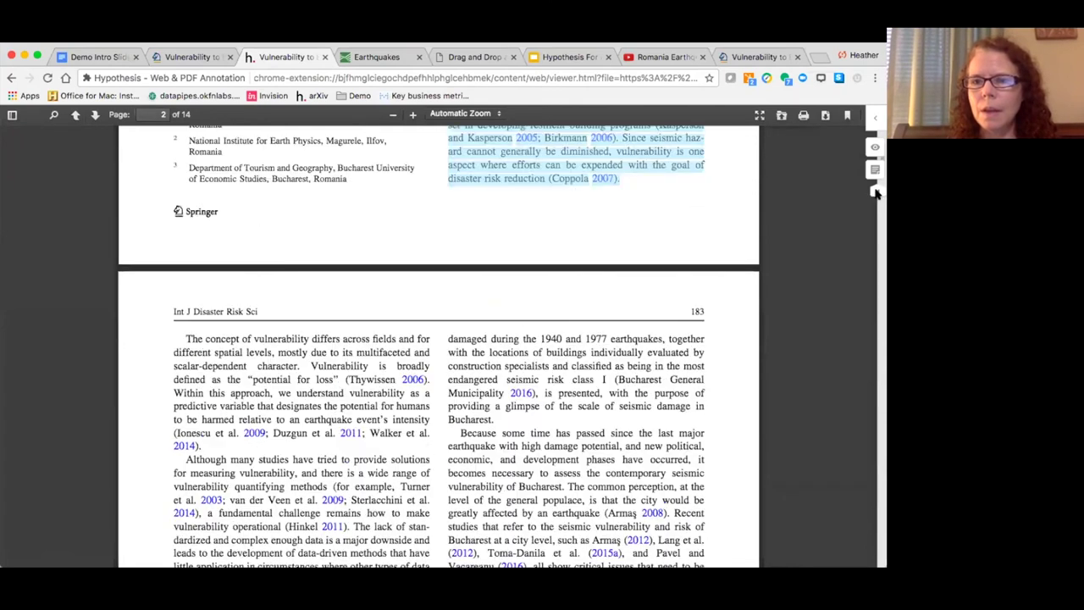
{"action": "left_click", "coordinate": [874, 372]}
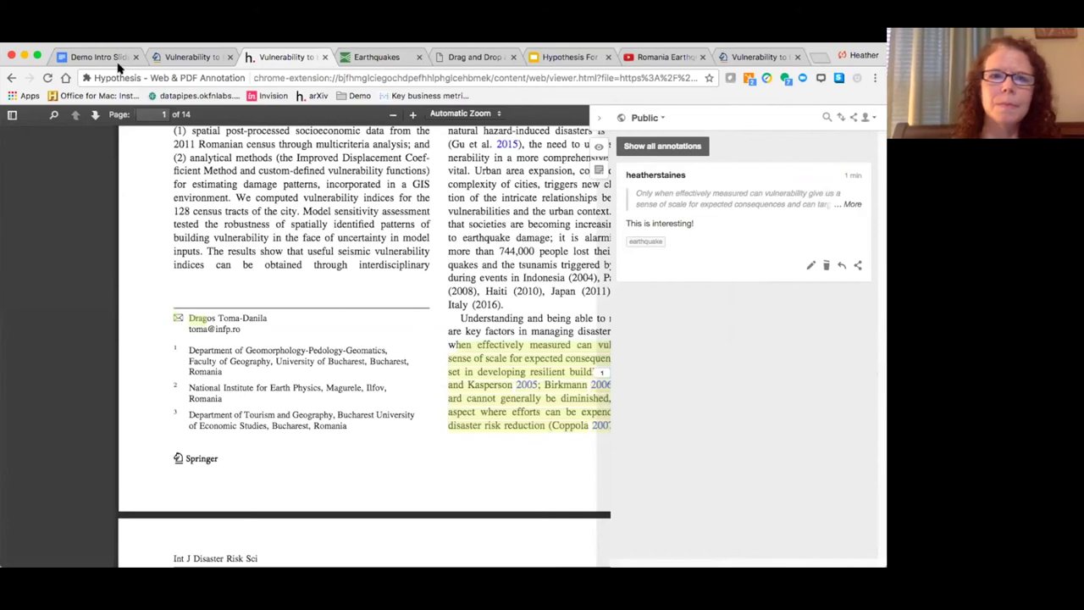
Step: Return to the web article and create a new Hypothesis group named "Earthquake Studies" from its annotation sidebar
{"action": "left_click", "coordinate": [179, 55]}
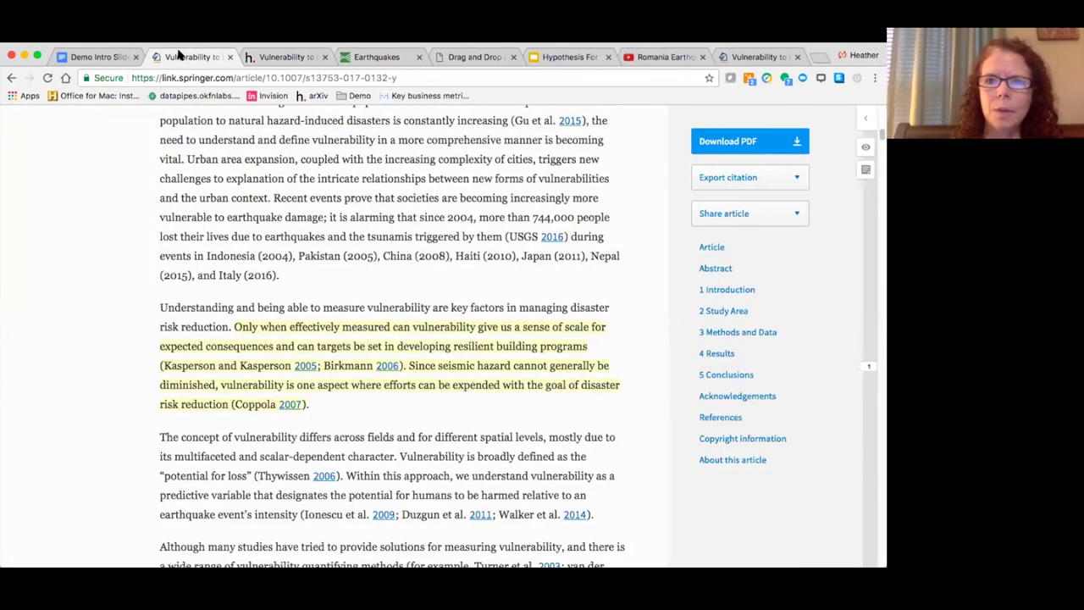
{"action": "left_click", "coordinate": [864, 120]}
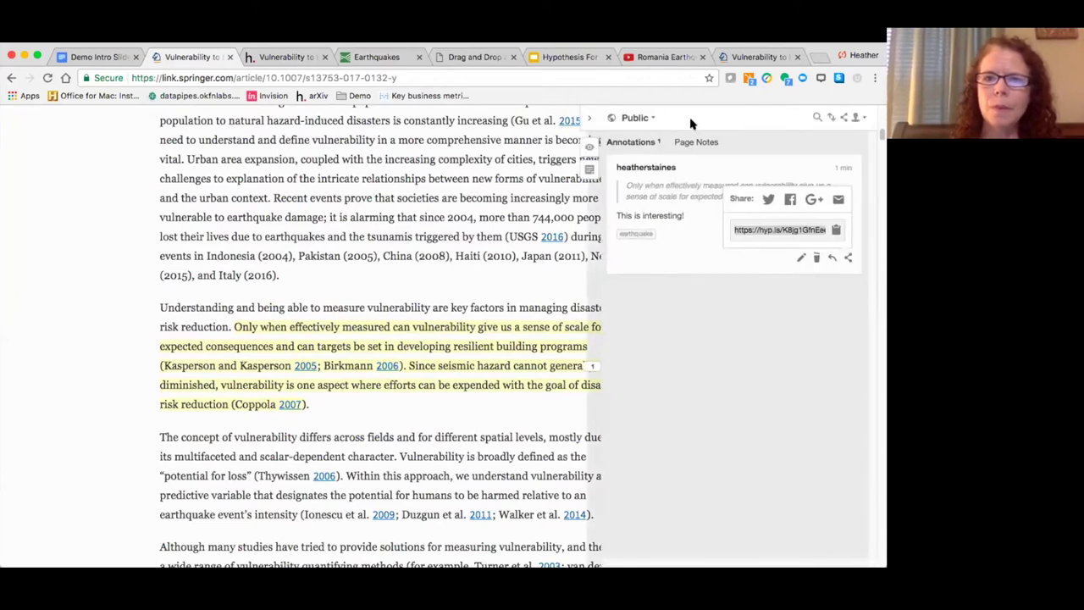
{"action": "left_click", "coordinate": [652, 118]}
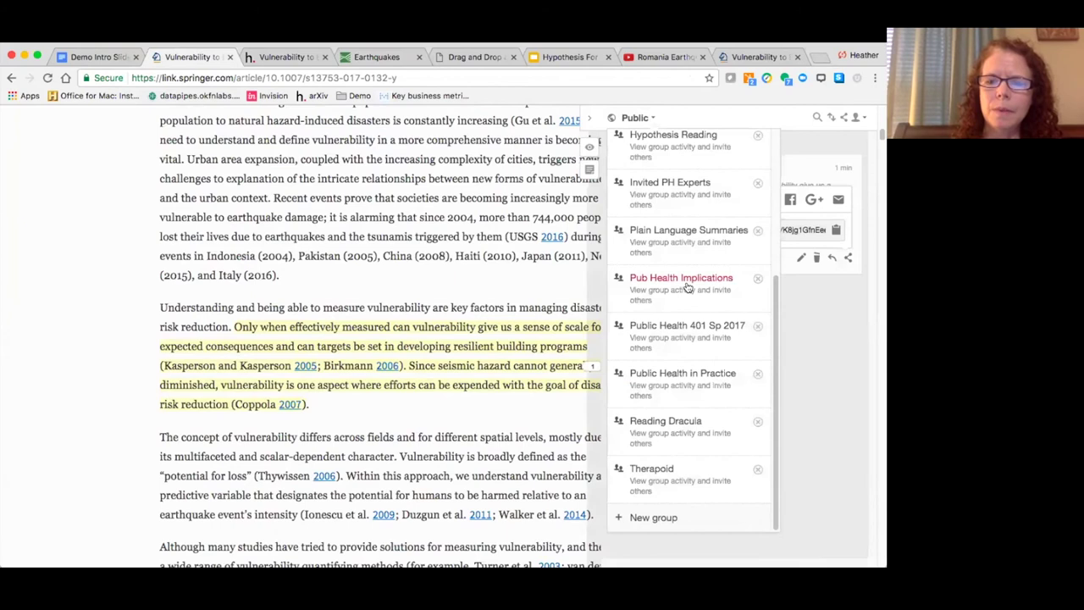
{"action": "scroll", "coordinate": [682, 313], "scroll_direction": "down", "scroll_amount": 1}
{"action": "scroll", "coordinate": [682, 356], "scroll_direction": "down", "scroll_amount": 5}
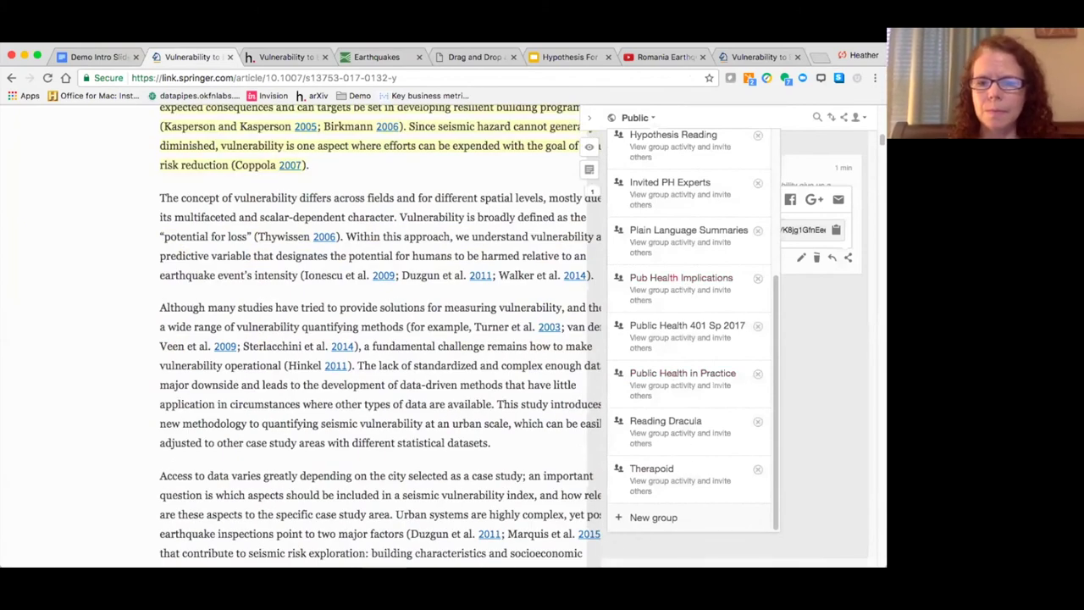
{"action": "left_click", "coordinate": [645, 520]}
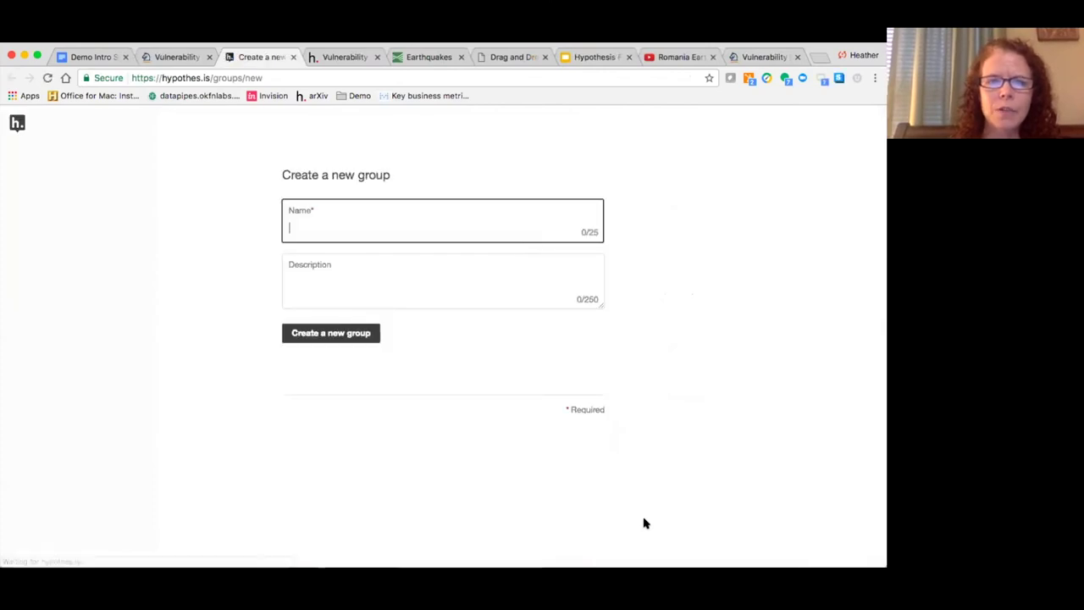
{"action": "type", "text": "Earth"}
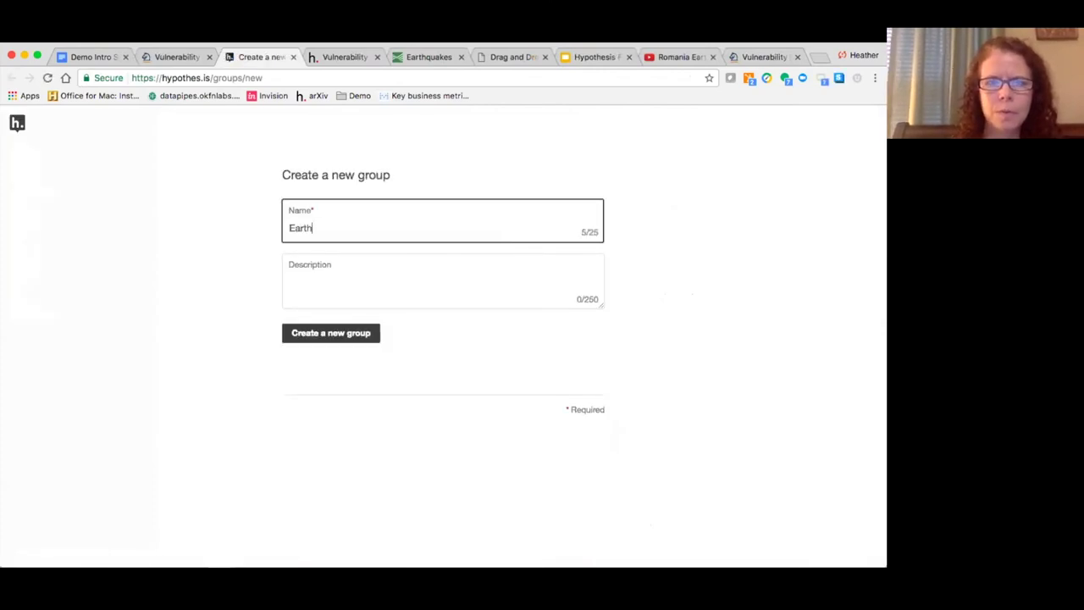
{"action": "type", "text": "quake St"}
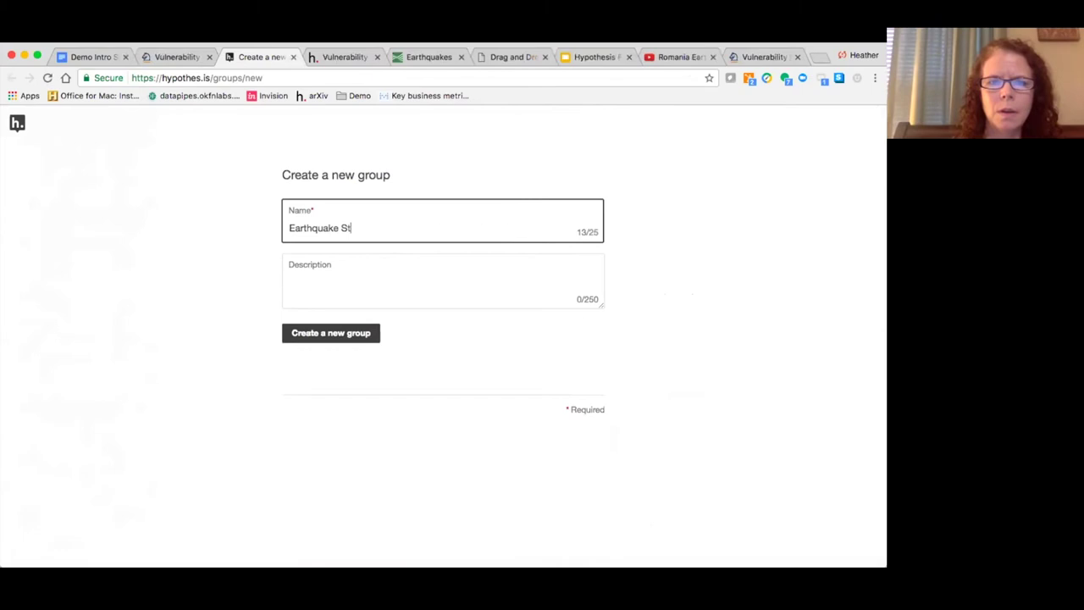
{"action": "type", "text": "udies"}
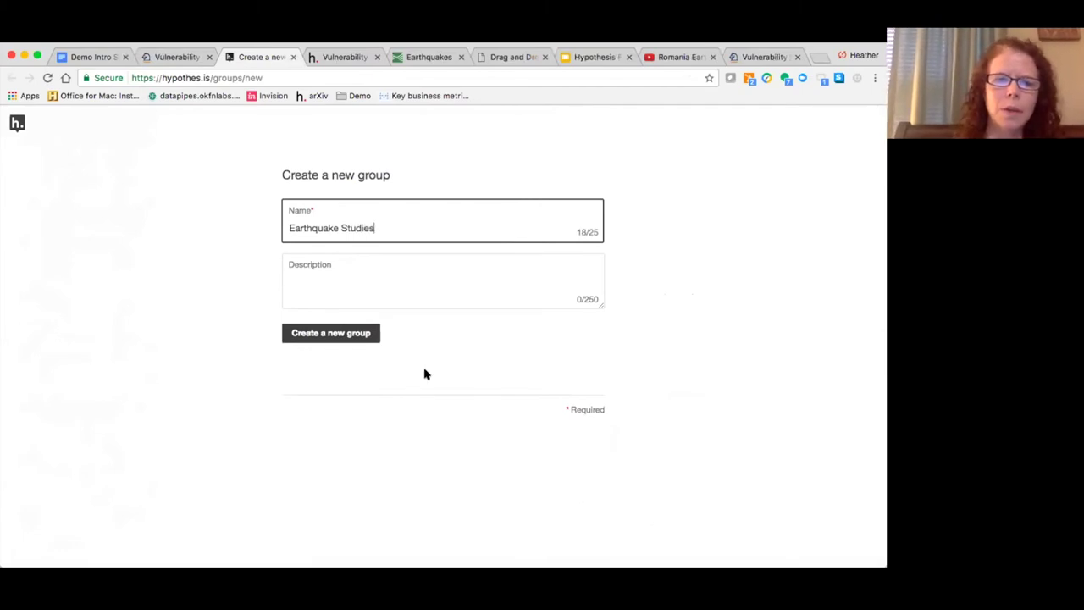
{"action": "left_click", "coordinate": [350, 331]}
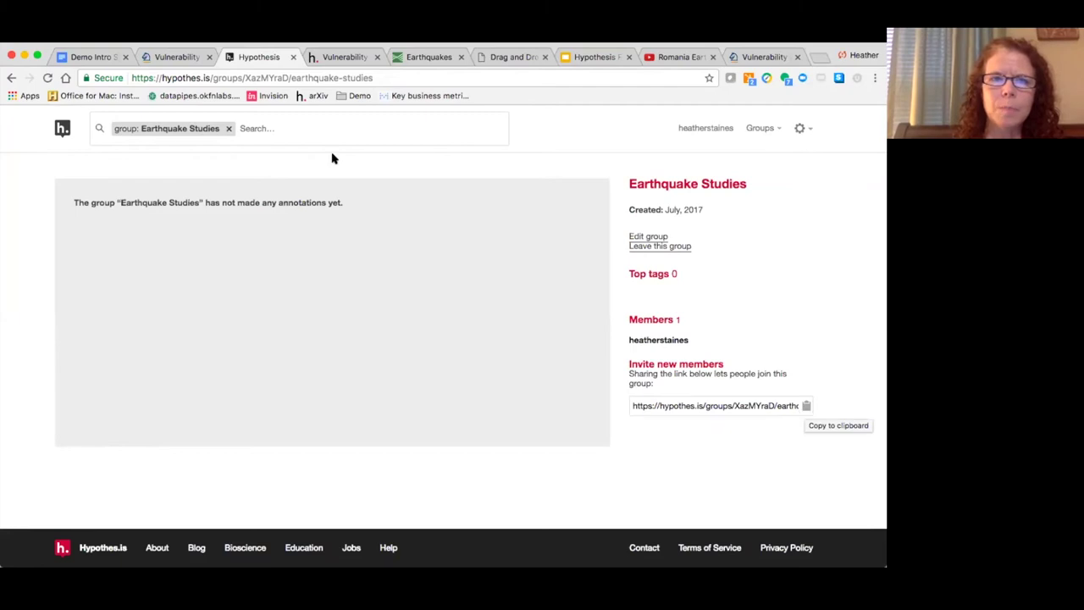
Step: Back in the article, start an annotation on the Study Area sentence "This seismic source is located <150 km northeast of Bucharest."
{"action": "left_click", "coordinate": [175, 56]}
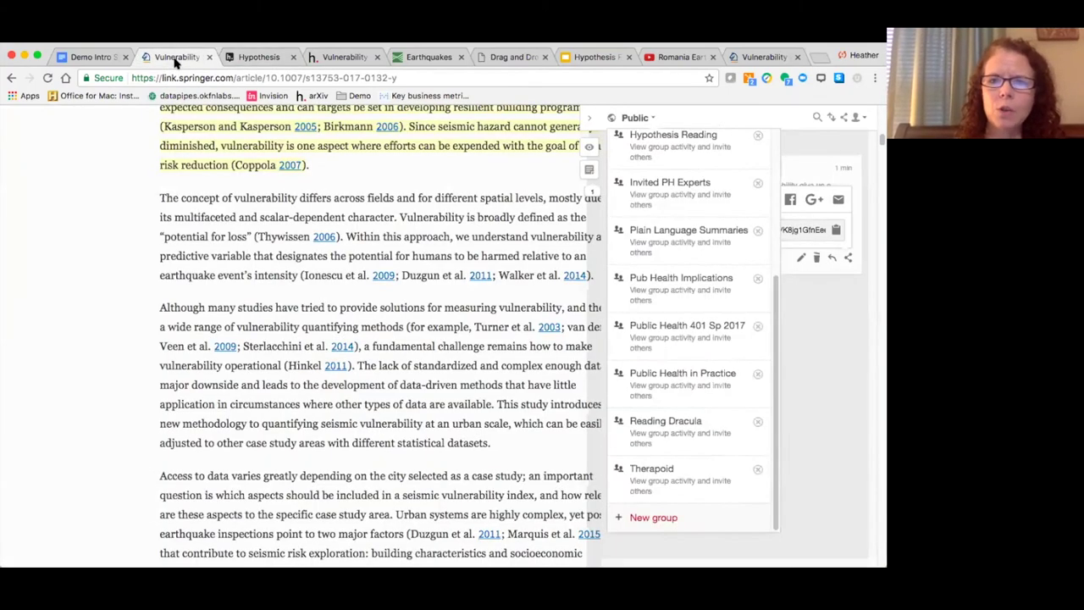
{"action": "left_click", "coordinate": [587, 123]}
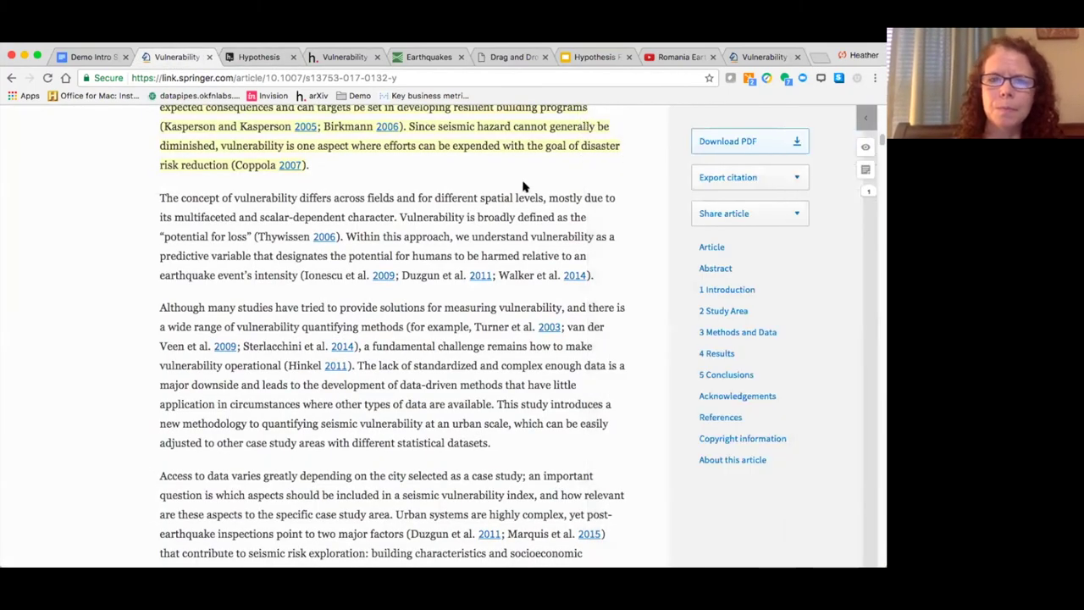
{"action": "scroll", "coordinate": [438, 311], "scroll_direction": "down", "scroll_amount": 5}
{"action": "scroll", "coordinate": [438, 312], "scroll_direction": "down", "scroll_amount": 6}
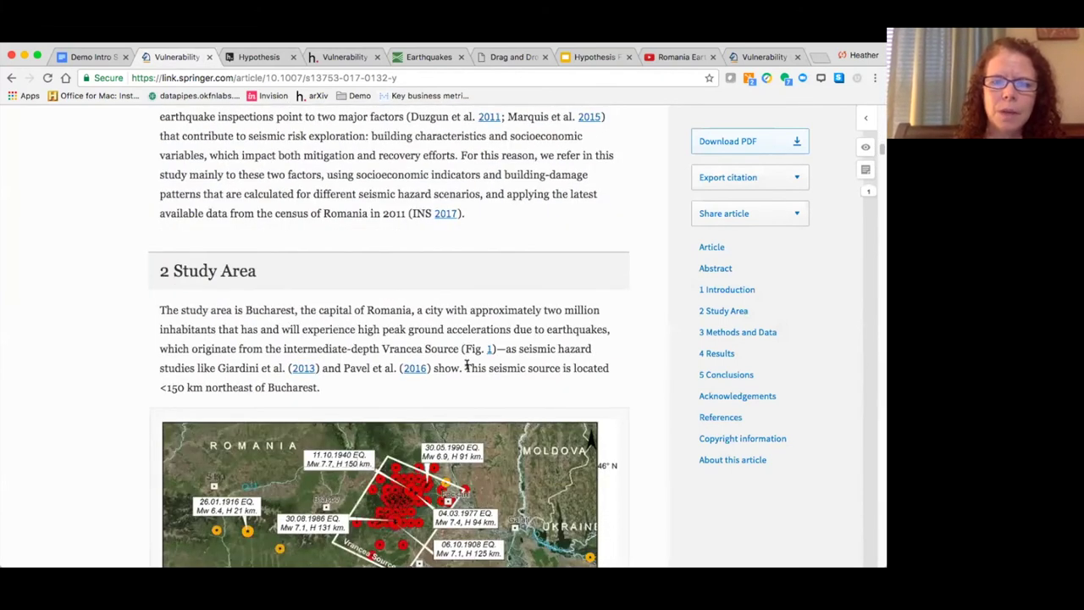
{"action": "left_click_drag", "start_coordinate": [466, 366], "coordinate": [469, 382]}
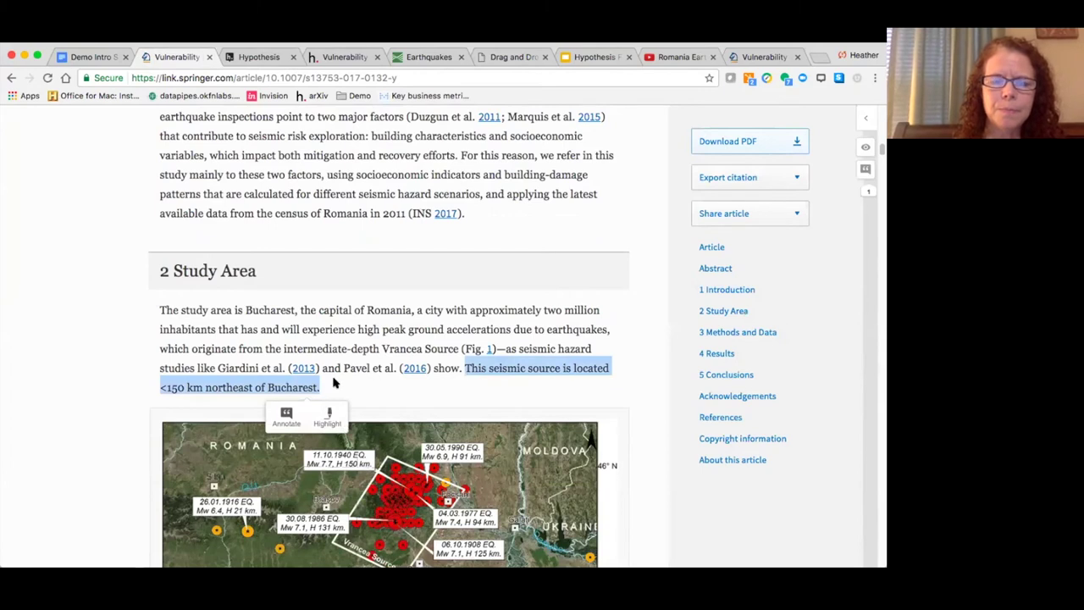
{"action": "left_click", "coordinate": [287, 413]}
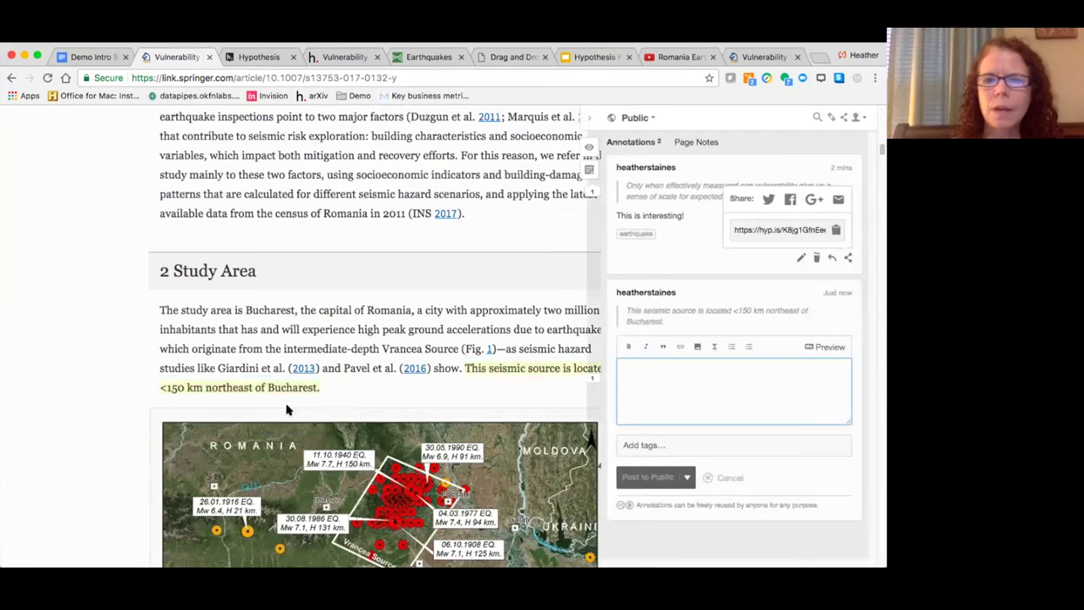
Step: Switch the new annotation to the Earthquake Studies group and enter the comment "This is interesting!"
{"action": "left_click", "coordinate": [653, 117]}
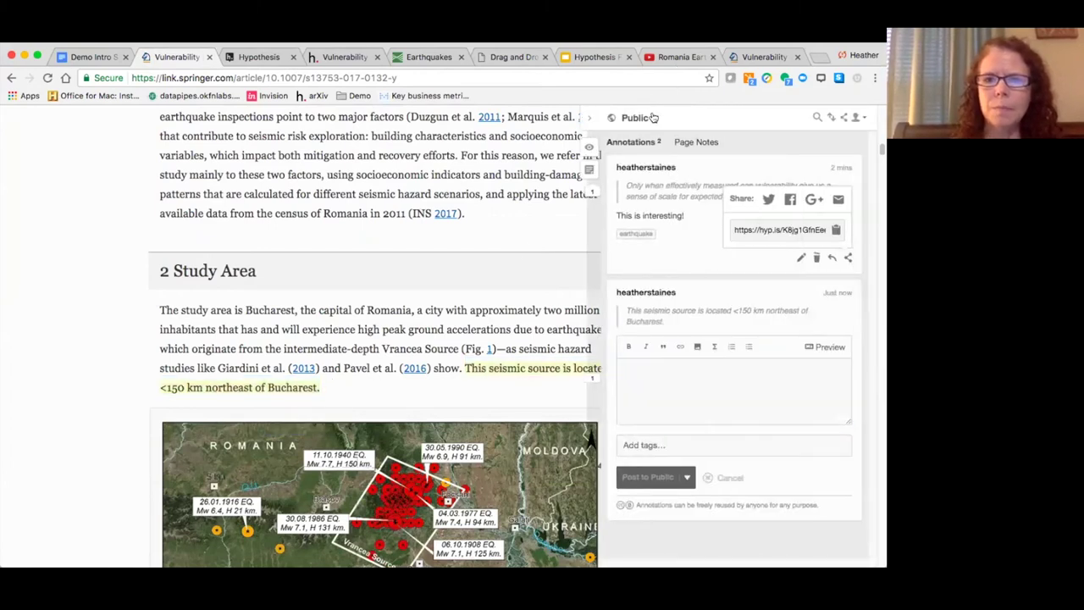
{"action": "scroll", "coordinate": [667, 248], "scroll_direction": "up", "scroll_amount": 3}
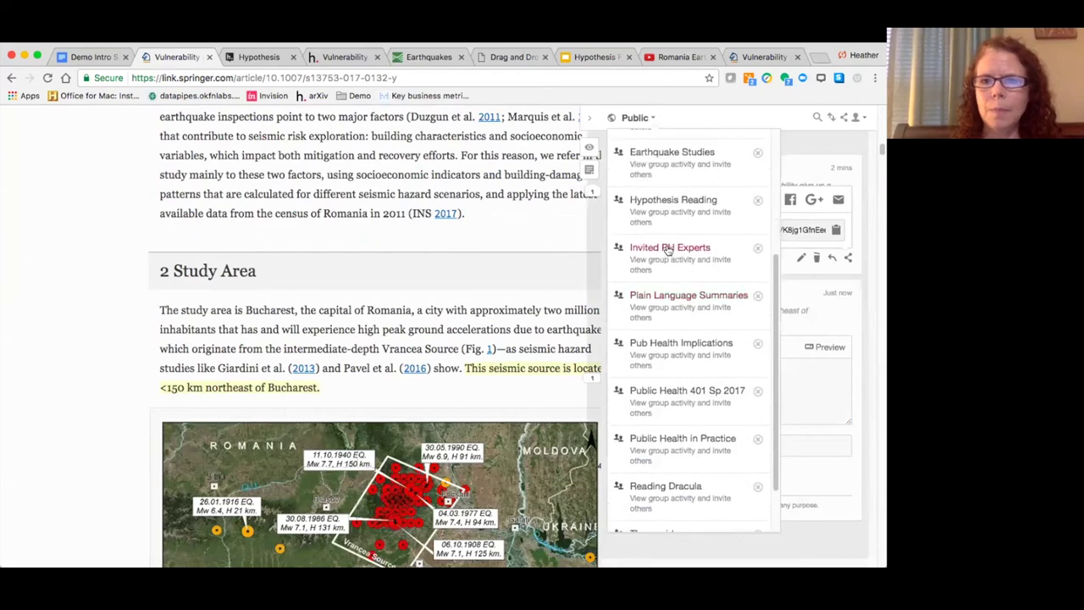
{"action": "left_click", "coordinate": [674, 152]}
{"action": "left_click", "coordinate": [655, 255]}
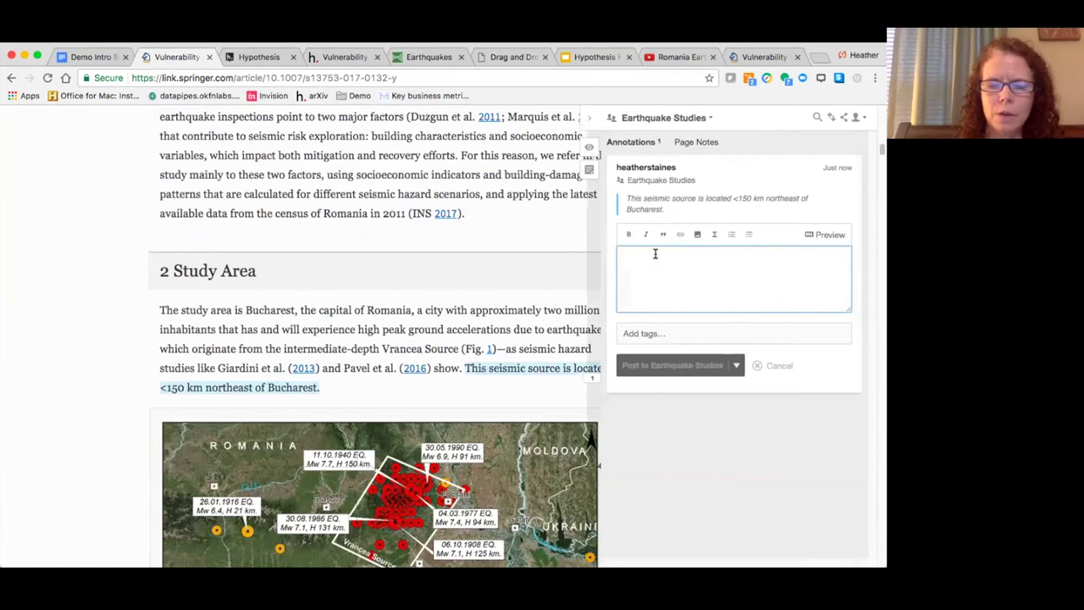
{"action": "type", "text": "This is interesting!"}
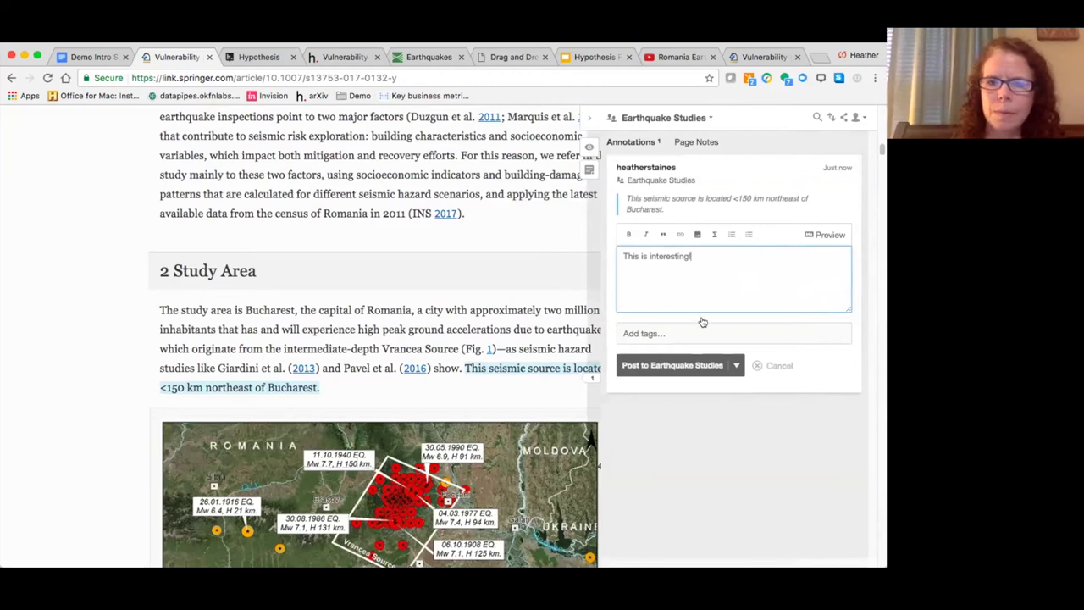
Step: Tag the Study Area annotation with "earthquake" and "Romania" and post it to Earthquake Studies
{"action": "left_click", "coordinate": [697, 334]}
{"action": "scroll", "coordinate": [697, 334], "scroll_direction": "down", "scroll_amount": 1}
{"action": "type", "text": "eart"}
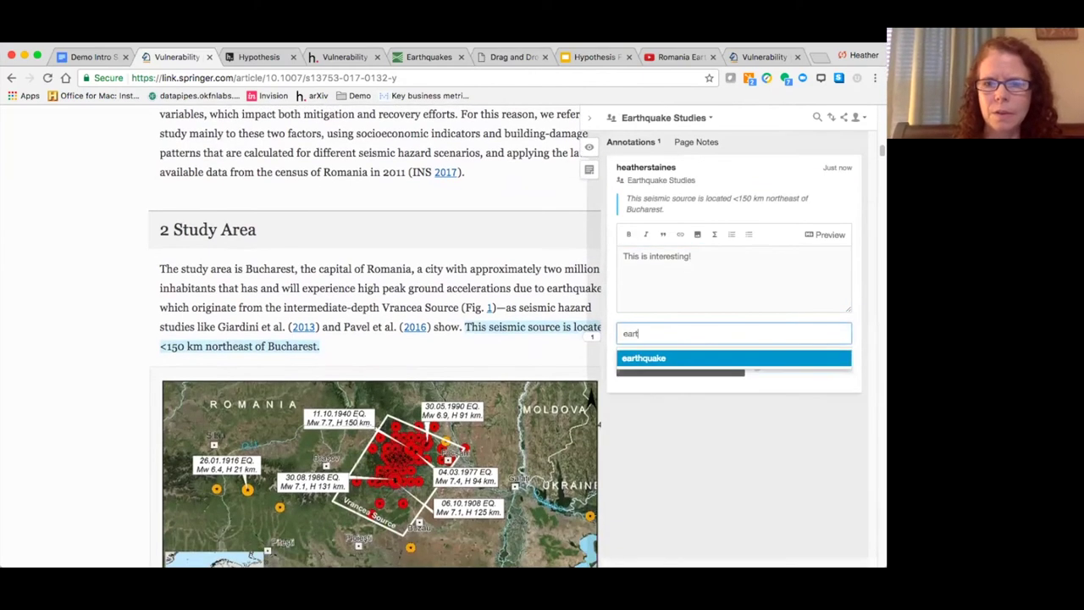
{"action": "type", "text": "hquake"}
{"action": "key", "text": "Return"}
{"action": "type", "text": "Romania"}
{"action": "key", "text": "Return"}
{"action": "left_click", "coordinate": [688, 366]}
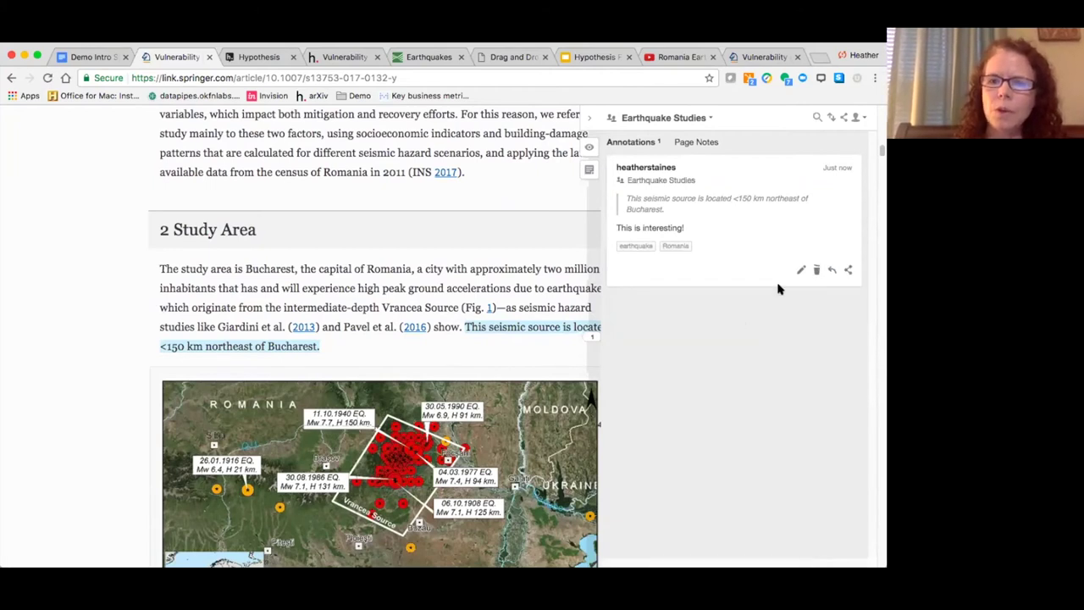
Step: Start a reply to the posted annotation reading "i agree!" and fetch the LaTeX formula from the Annotation Content Examples window
{"action": "left_click", "coordinate": [832, 271]}
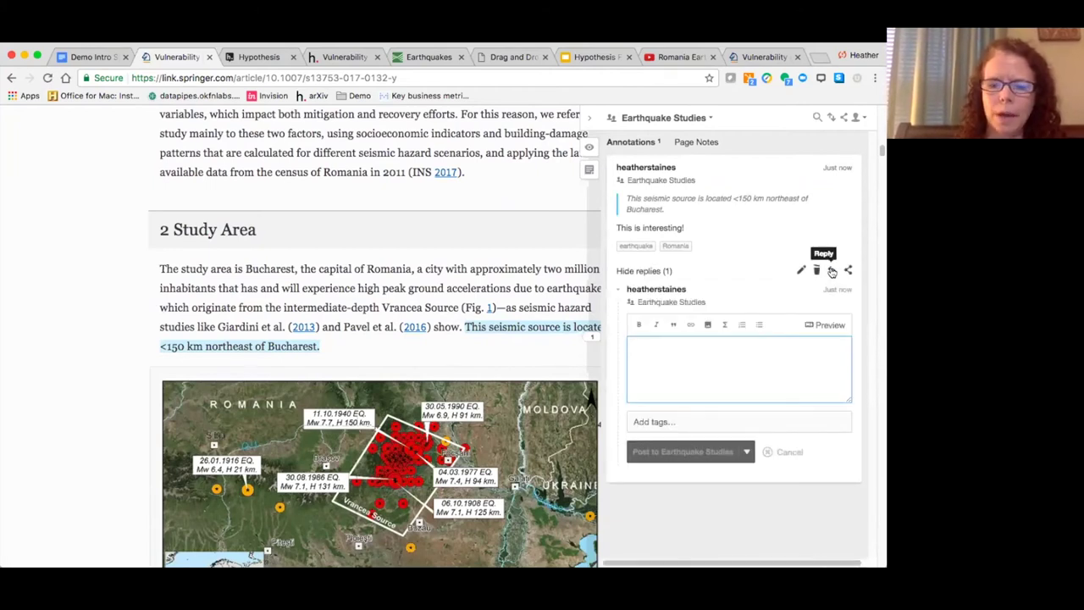
{"action": "type", "text": "I agree!"}
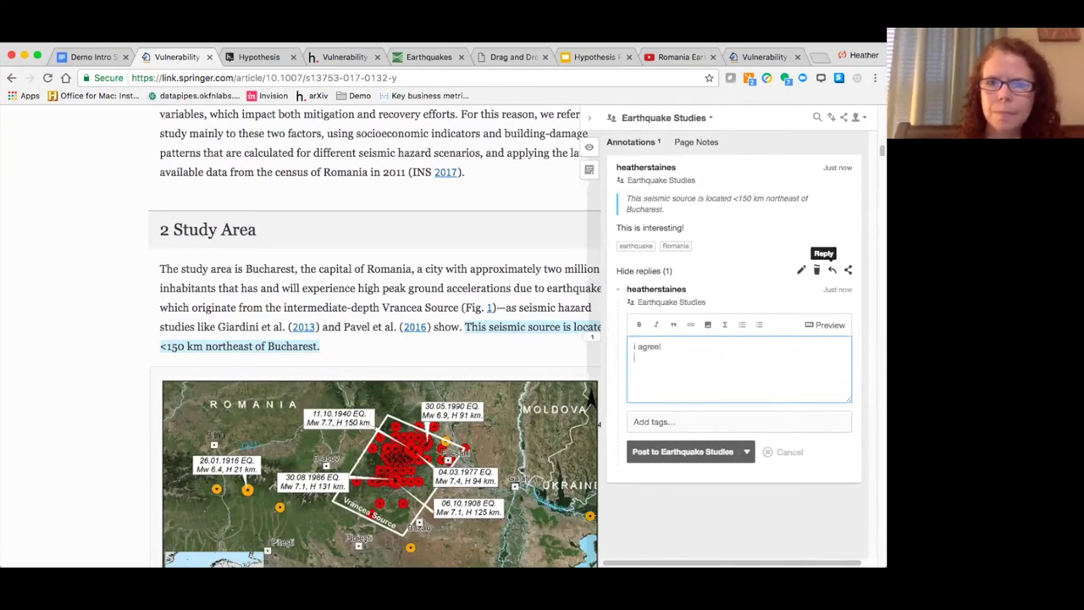
{"action": "left_click", "coordinate": [321, 44]}
{"action": "left_click", "coordinate": [336, 173]}
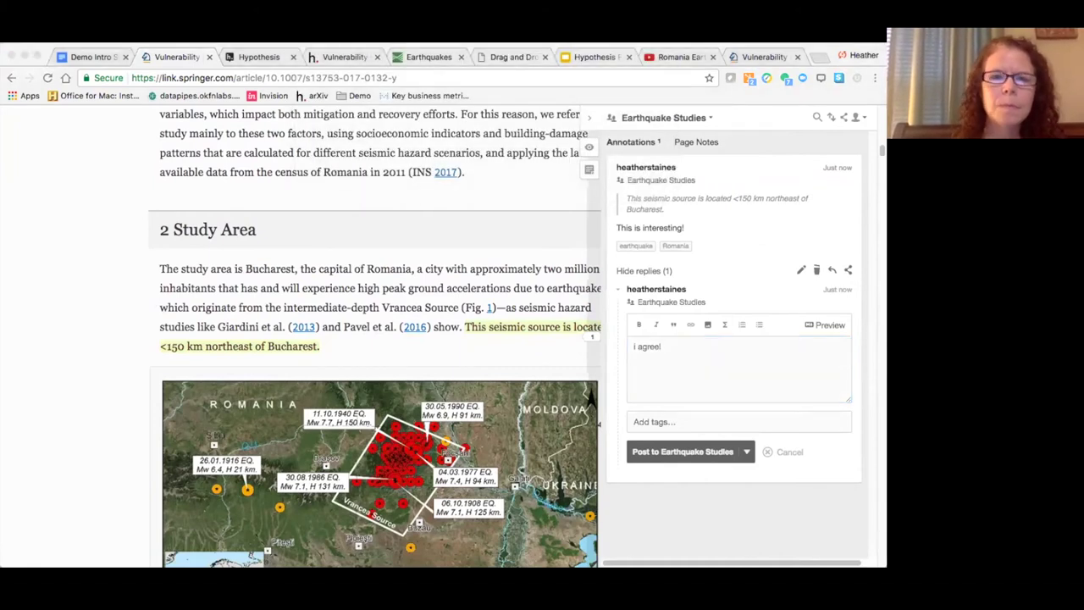
{"action": "left_click", "coordinate": [321, 38]}
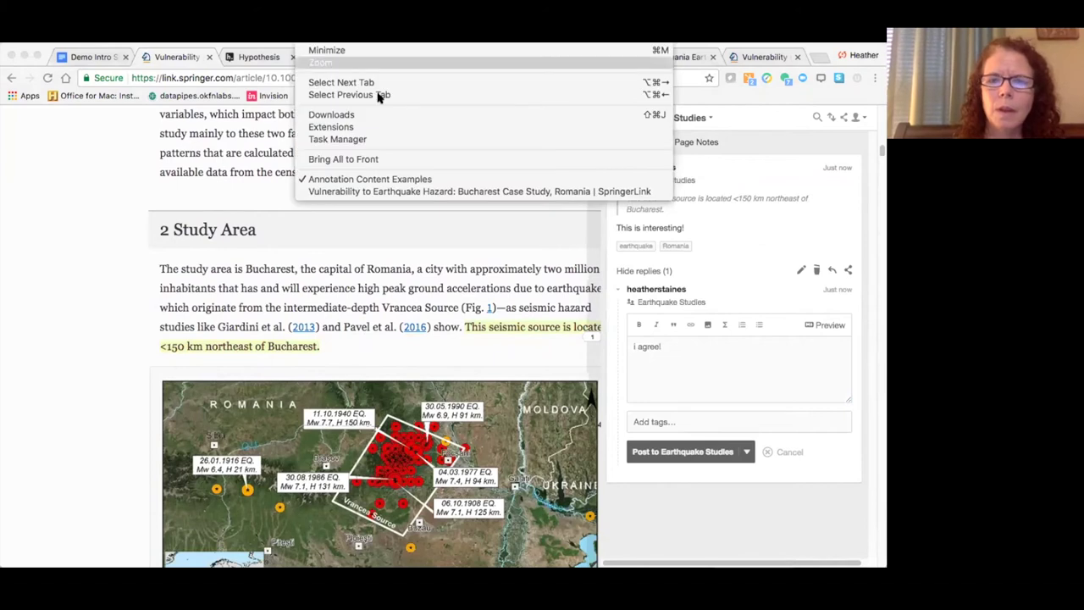
{"action": "left_click", "coordinate": [445, 191]}
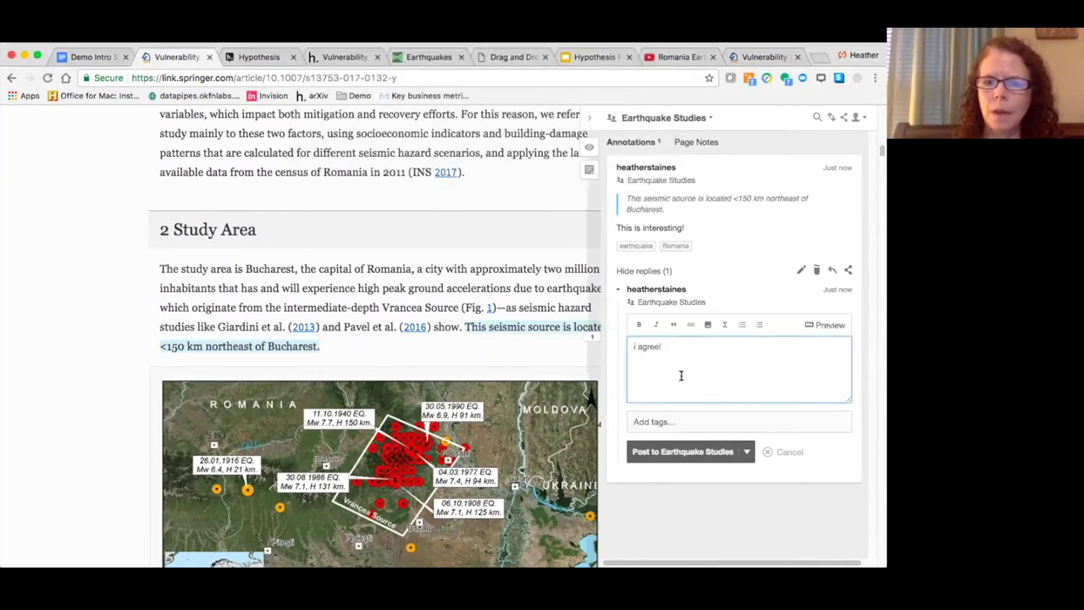
Step: Insert the LaTeX formula beginning "\varepsilon = \frac{2}{h^3}" below the reply text and post the reply to Earthquake Studies
{"action": "left_click", "coordinate": [721, 326]}
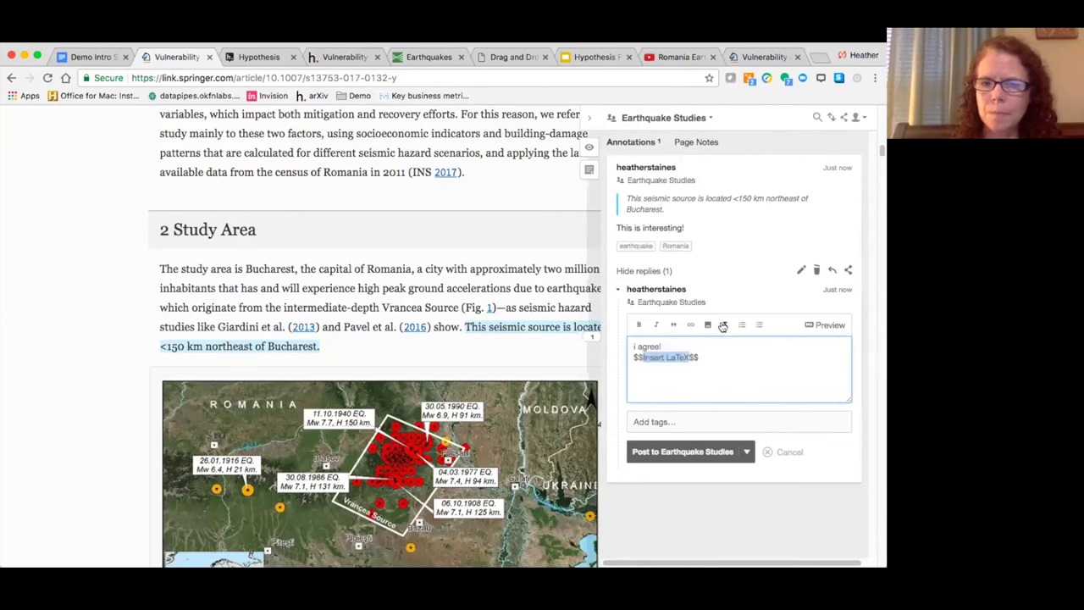
{"action": "type", "text": "\\varepsilon = \\frac{2}{h^3} \\int_0^{p_F} \\sqrt{p^2 c^2 + m^2 c^4} \\cdot 4 \\pi p^2 dp=$$ $$\\frac{8 \\pi}{h^3}\\frac{m c^2}{\\lambda^3} \\int_0^x \\sqrt{1+y^2} \\cdot y^2 dy"}
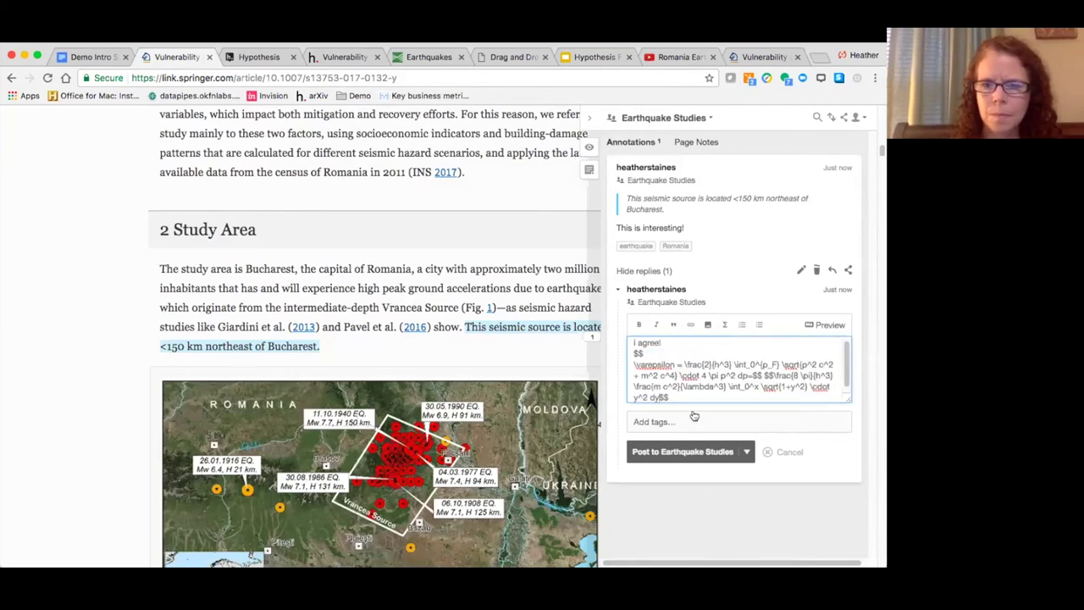
{"action": "left_click", "coordinate": [686, 451]}
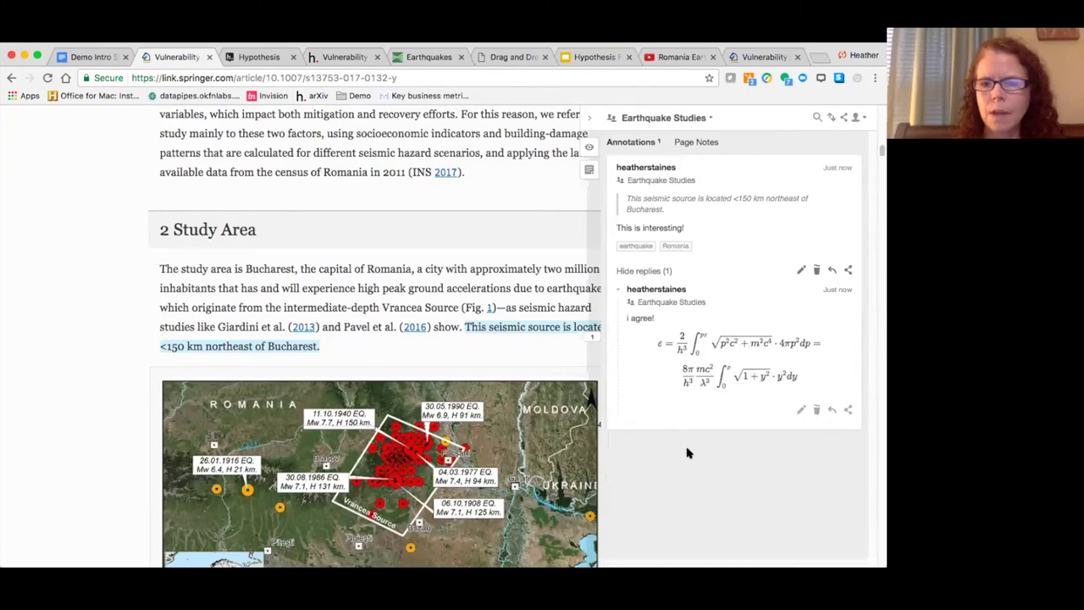
Step: Start a nested reply under the formula and fetch the link of the YouTube video "Romania Earthquake 8,9 and warning tsunami"
{"action": "left_click", "coordinate": [832, 410]}
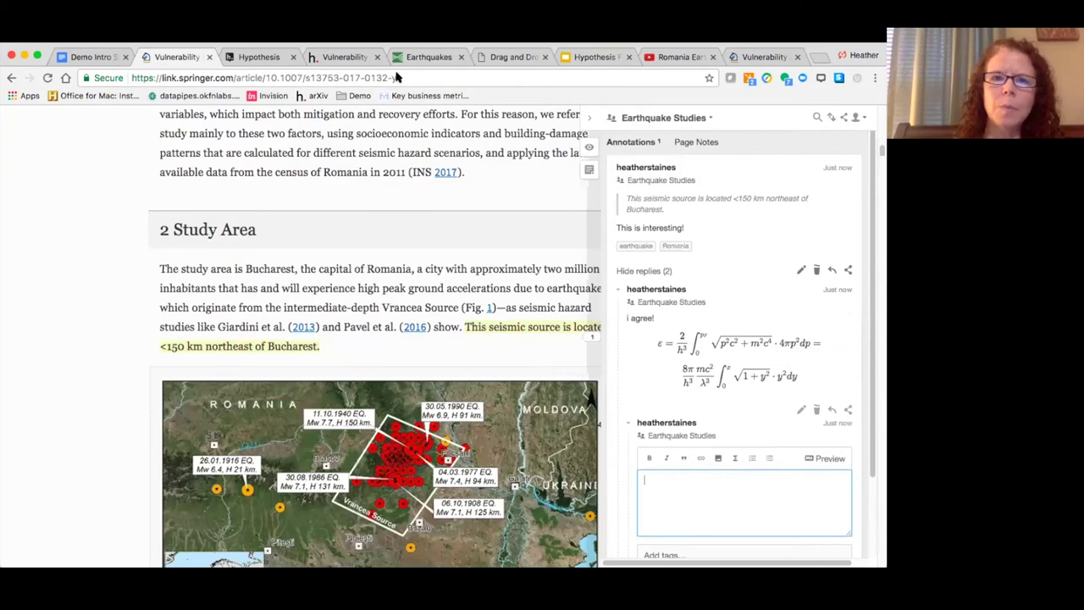
{"action": "left_click", "coordinate": [320, 36]}
{"action": "left_click", "coordinate": [339, 177]}
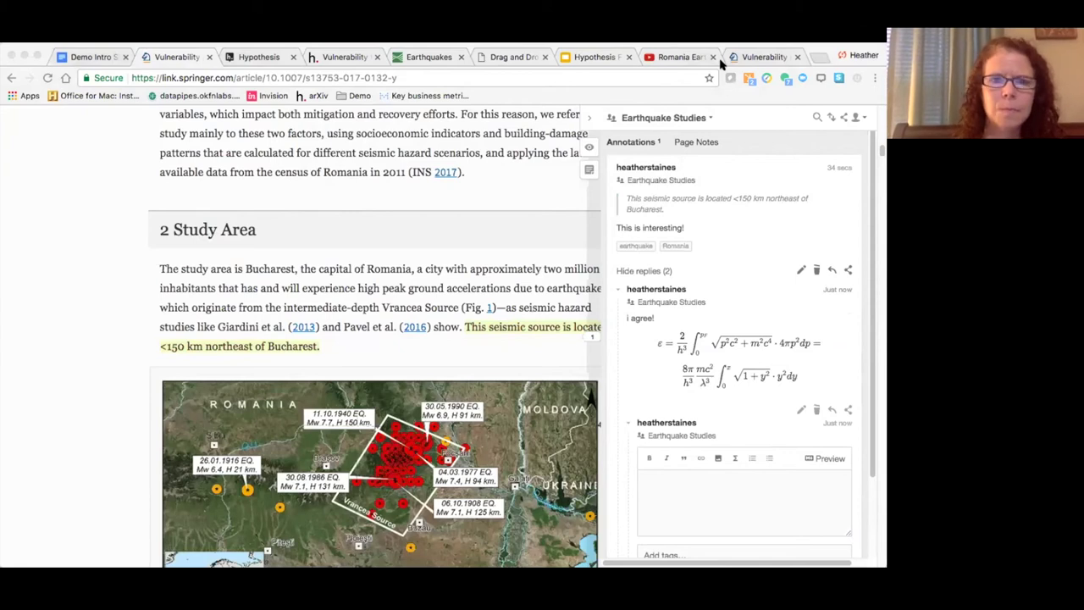
{"action": "left_click", "coordinate": [320, 35]}
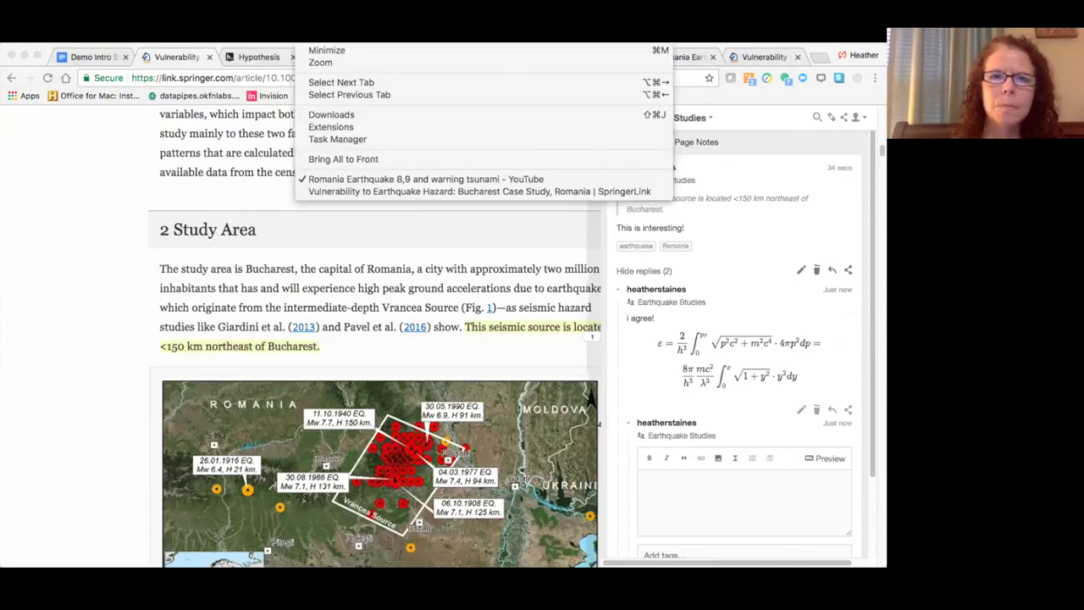
{"action": "left_click", "coordinate": [329, 192]}
{"action": "left_click", "coordinate": [650, 479]}
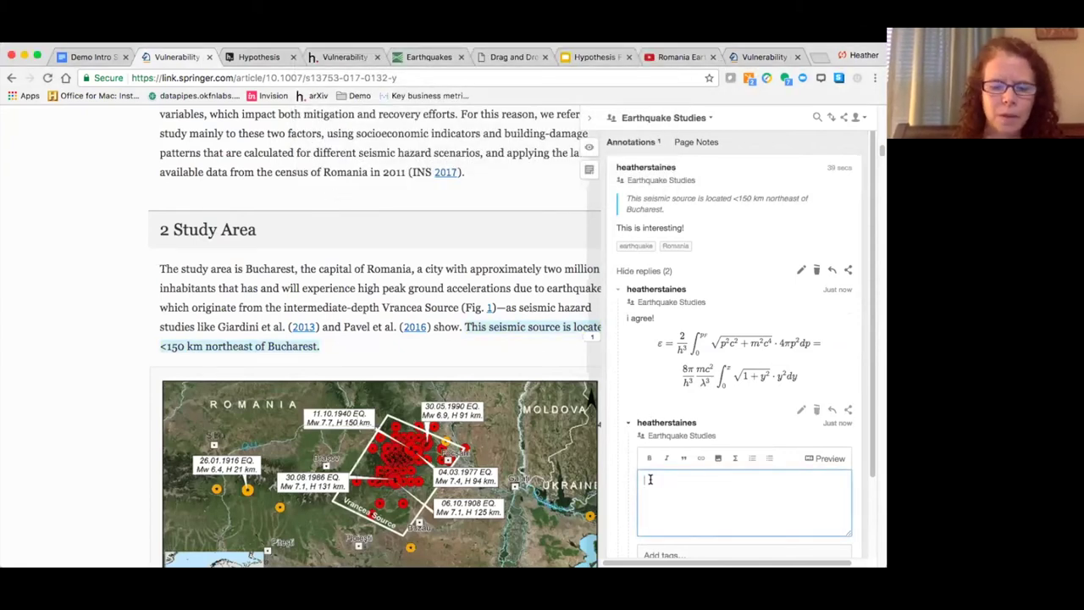
{"action": "type", "text": "https://youtu.be/ukbWz9HOKbo"}
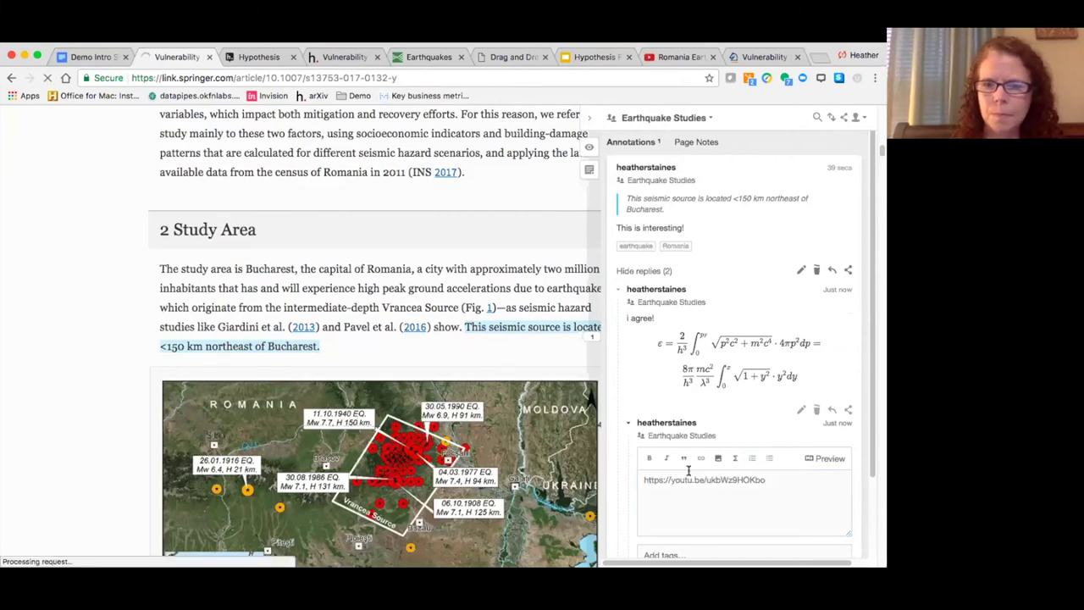
{"action": "scroll", "coordinate": [688, 414], "scroll_direction": "down", "scroll_amount": 3}
{"action": "left_click", "coordinate": [671, 490]}
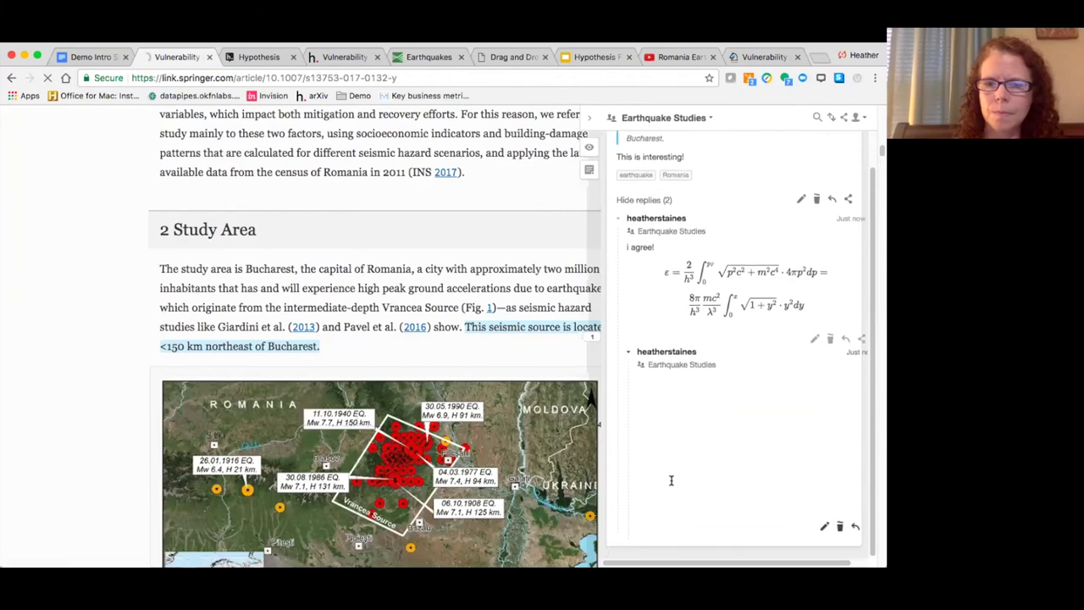
{"action": "left_click", "coordinate": [756, 441]}
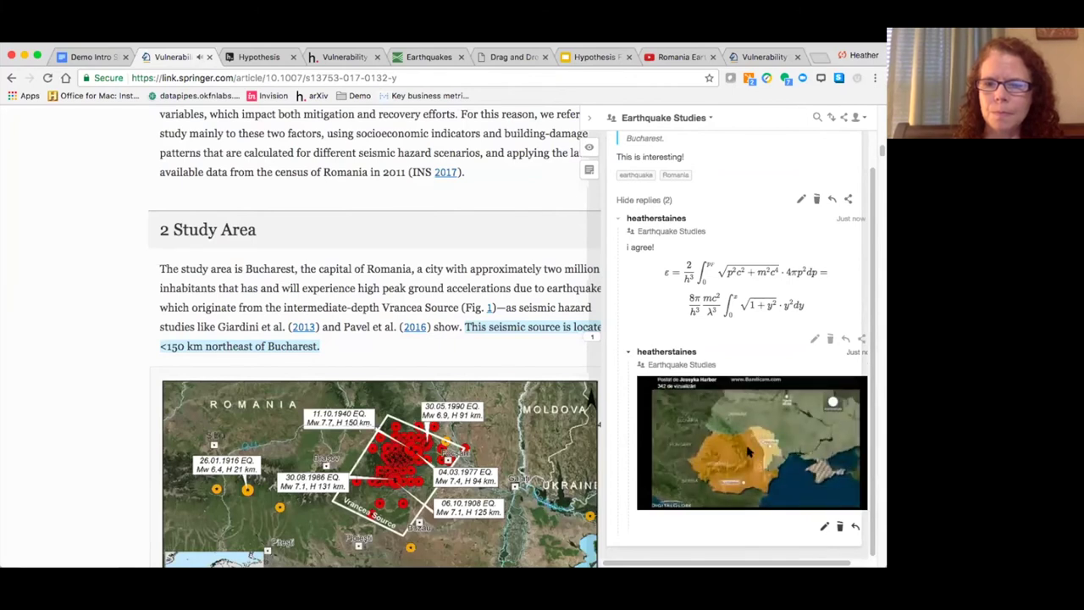
{"action": "left_click", "coordinate": [661, 498]}
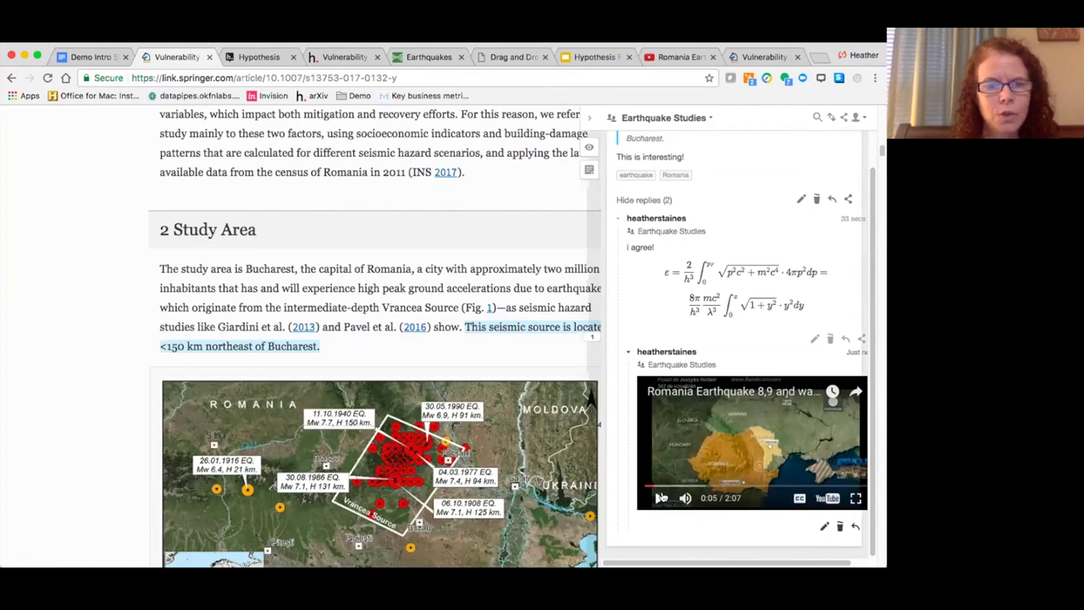
Step: On the USGS Earthquakes page, start an annotation on the significant earthquake entry "5km NNE of San Pablo, Guatemala" including its date and time
{"action": "left_click", "coordinate": [429, 58]}
{"action": "scroll", "coordinate": [402, 280], "scroll_direction": "up", "scroll_amount": 1}
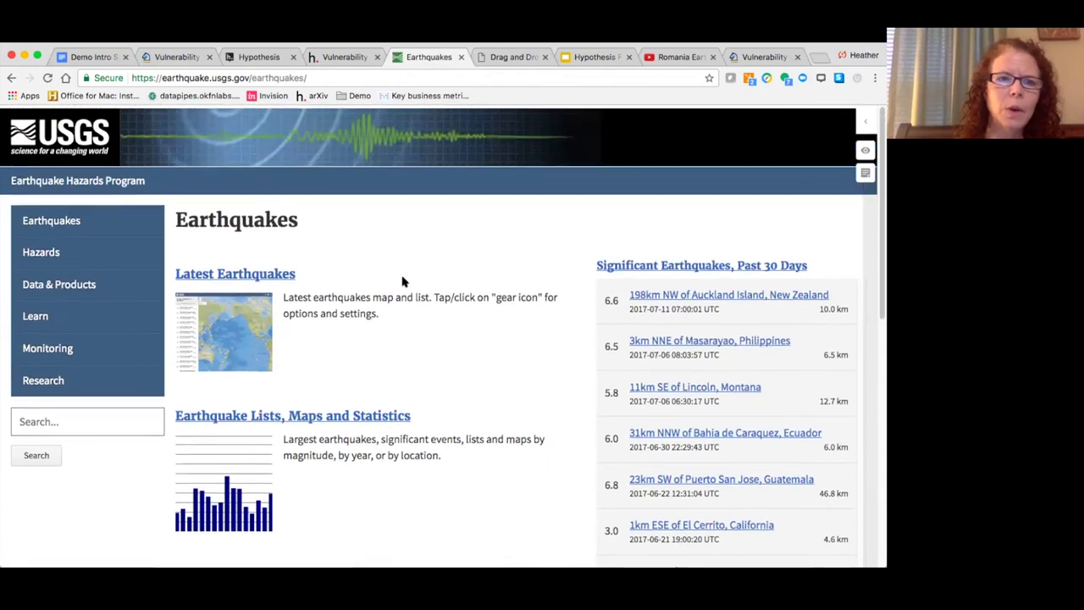
{"action": "scroll", "coordinate": [508, 284], "scroll_direction": "down", "scroll_amount": 2}
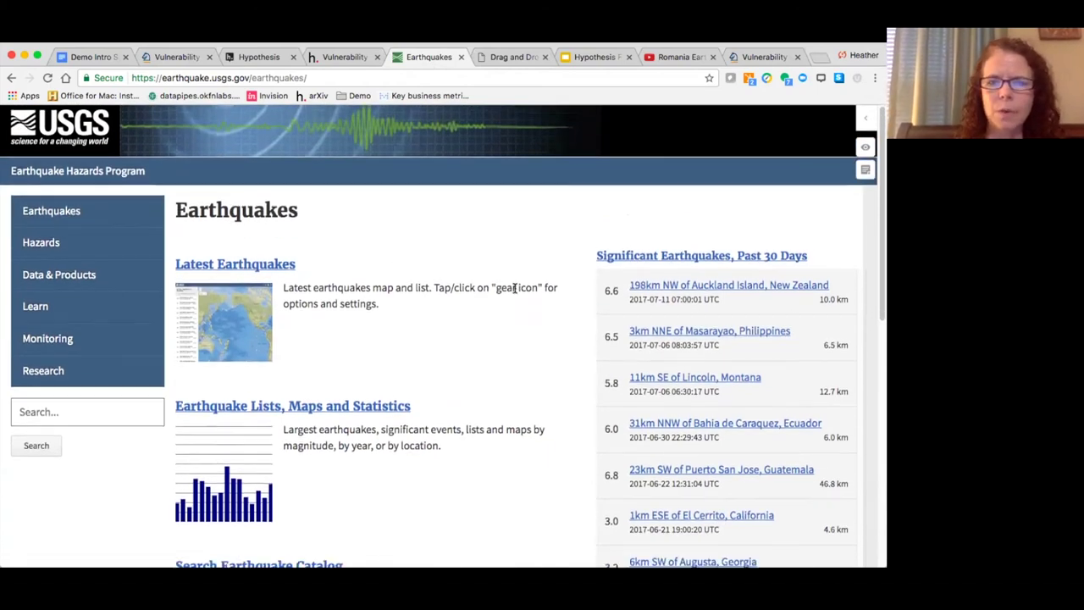
{"action": "scroll", "coordinate": [514, 280], "scroll_direction": "down", "scroll_amount": 2}
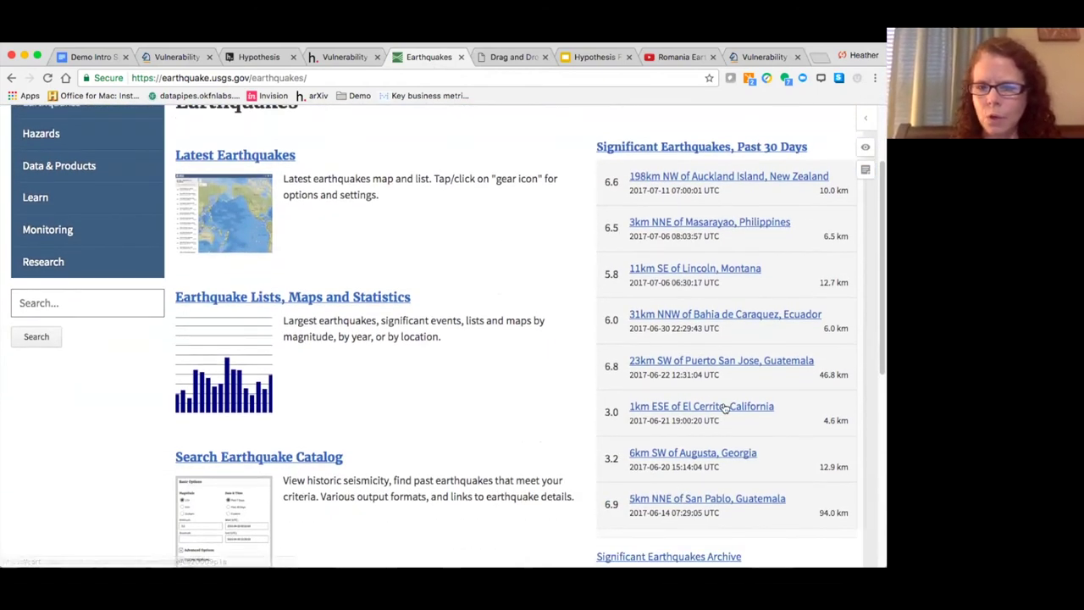
{"action": "mouse_move", "coordinate": [739, 515]}
{"action": "left_mouse_down"}
{"action": "mouse_move", "coordinate": [671, 513]}
{"action": "mouse_move", "coordinate": [627, 497]}
{"action": "left_mouse_up"}
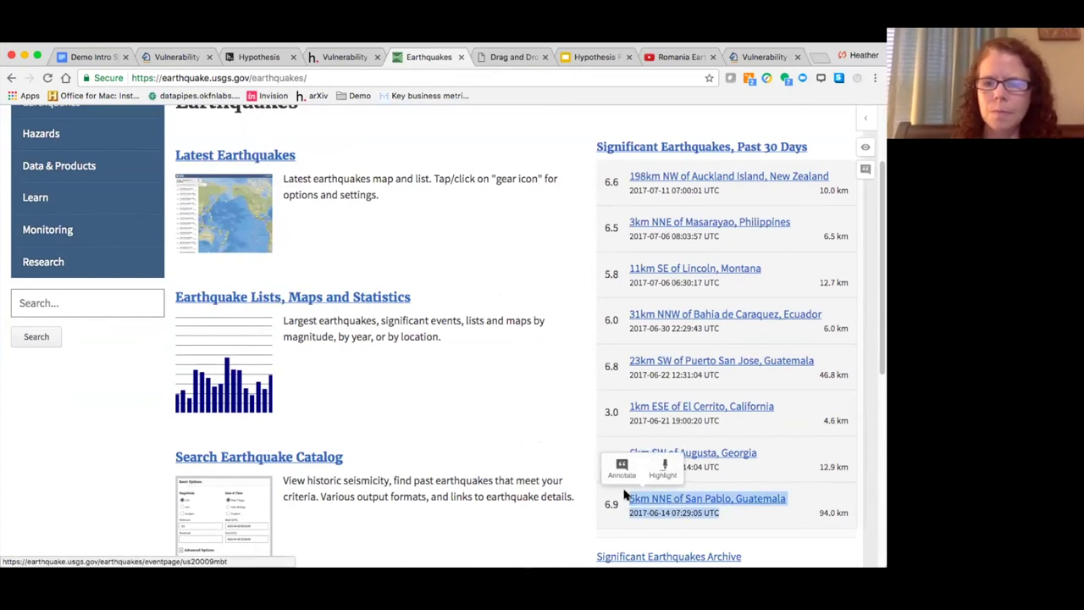
{"action": "left_click", "coordinate": [622, 467]}
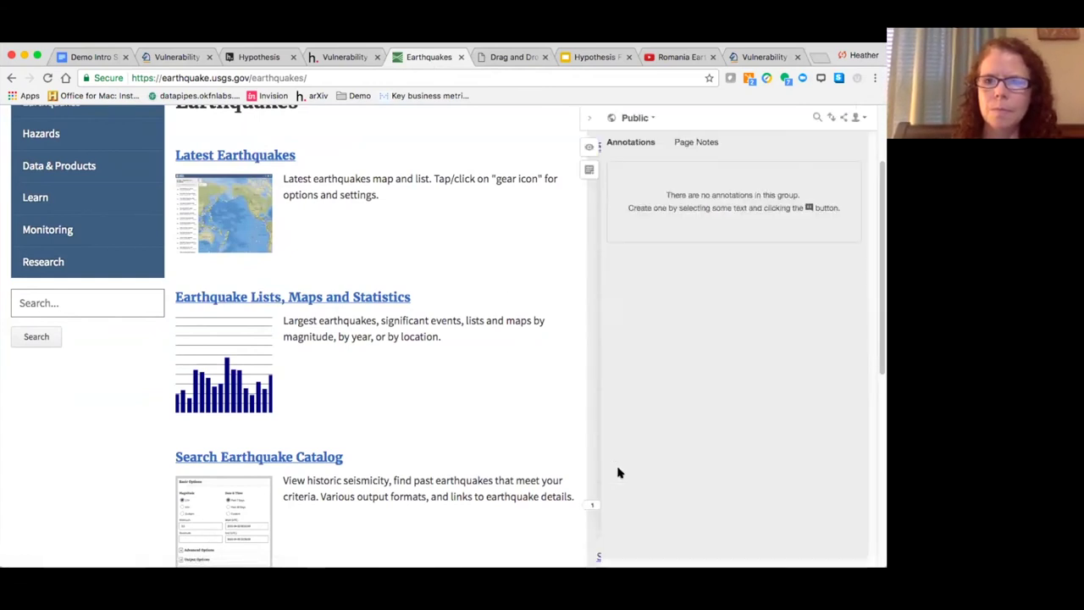
Step: Switch the new USGS annotation to the Earthquake Studies group and enter the comment "Wow!"
{"action": "left_click", "coordinate": [636, 118]}
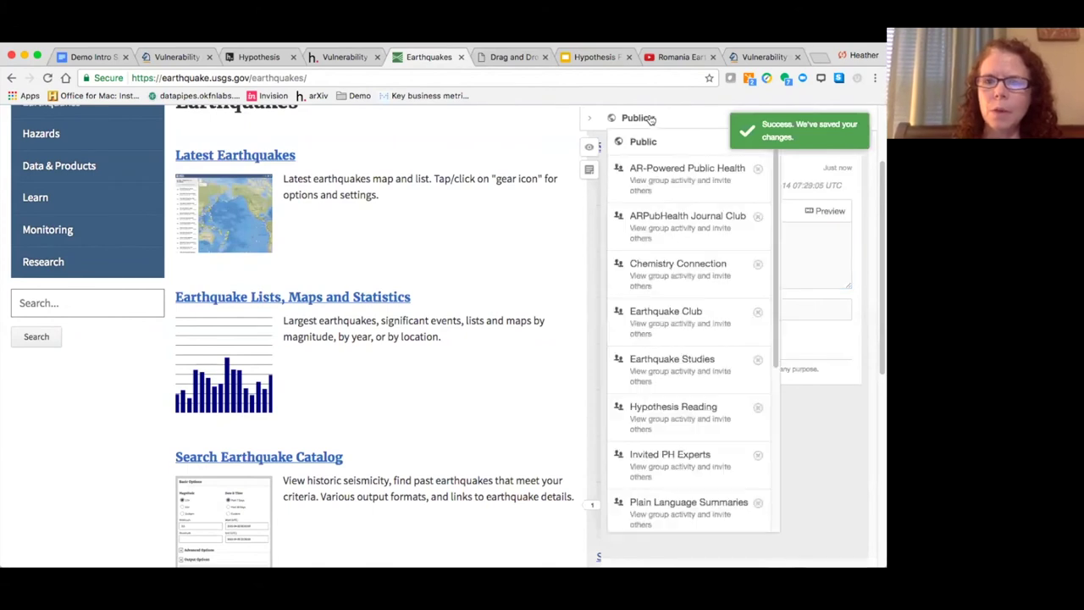
{"action": "left_click", "coordinate": [648, 360]}
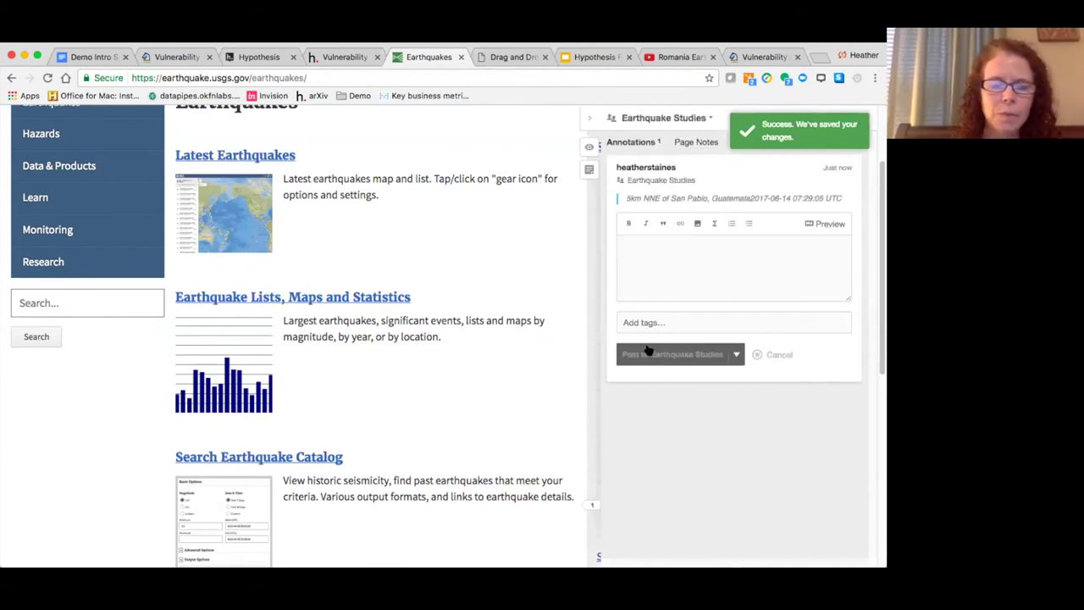
{"action": "left_click", "coordinate": [668, 269]}
{"action": "type", "text": "Wow!"}
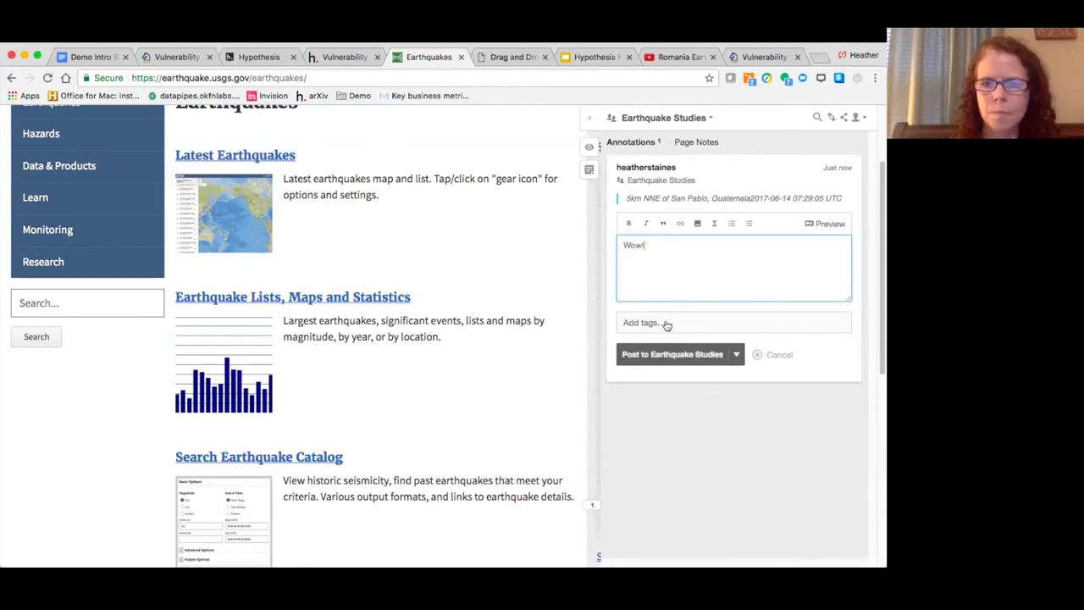
Step: Tag the USGS annotation with "Guatamala" and "earthquake" and post it to Earthquake Studies
{"action": "left_click", "coordinate": [665, 322]}
{"action": "scroll", "coordinate": [667, 324], "scroll_direction": "down", "scroll_amount": 3}
{"action": "scroll", "coordinate": [667, 325], "scroll_direction": "down", "scroll_amount": 1}
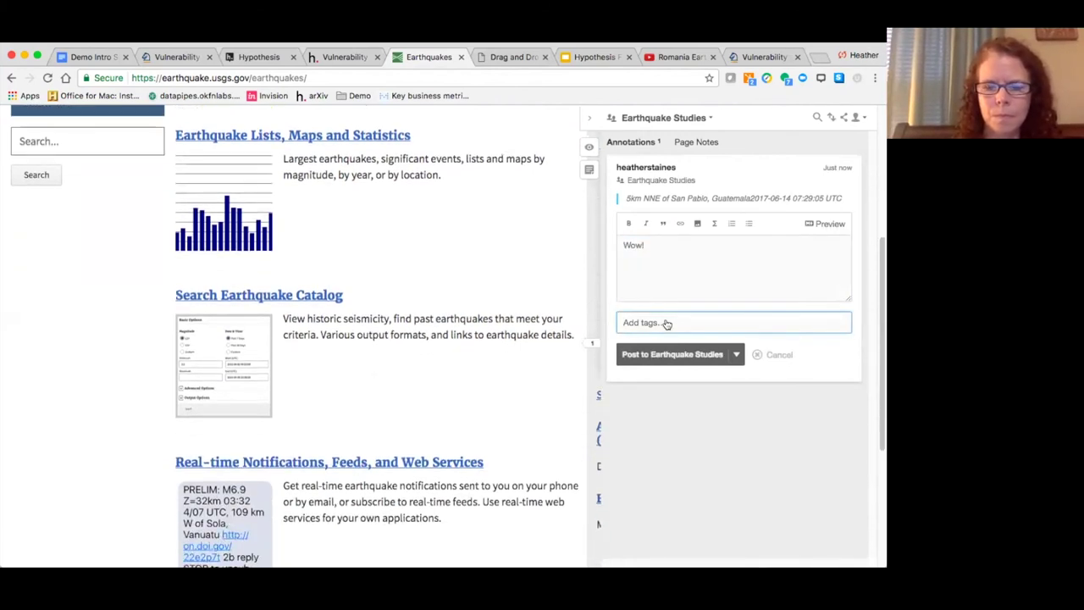
{"action": "type", "text": "Guatamala"}
{"action": "key", "text": "Return"}
{"action": "type", "text": "earthquake"}
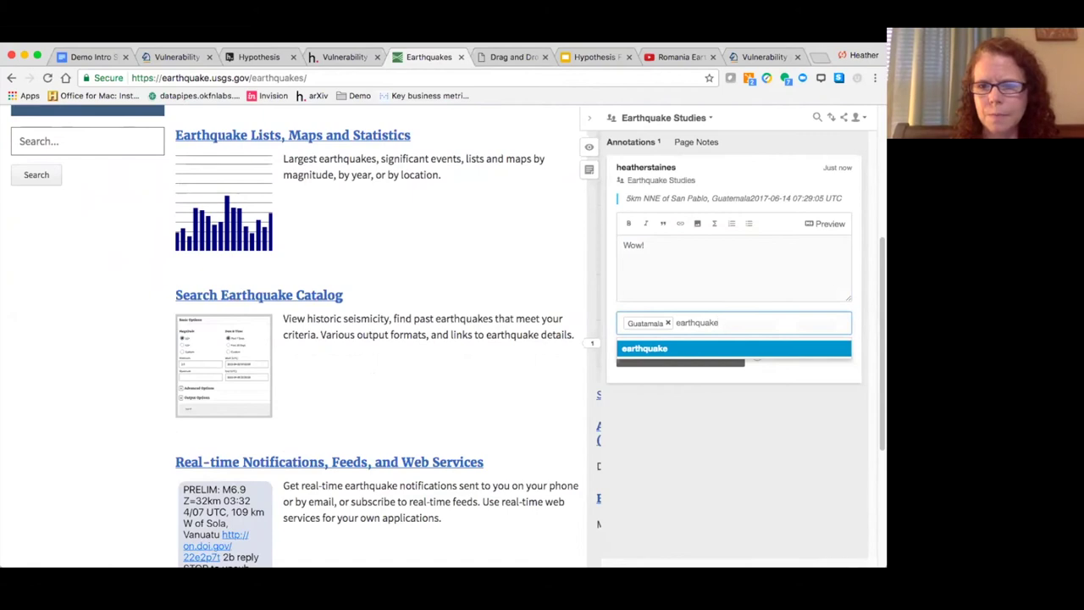
{"action": "key", "text": "Return"}
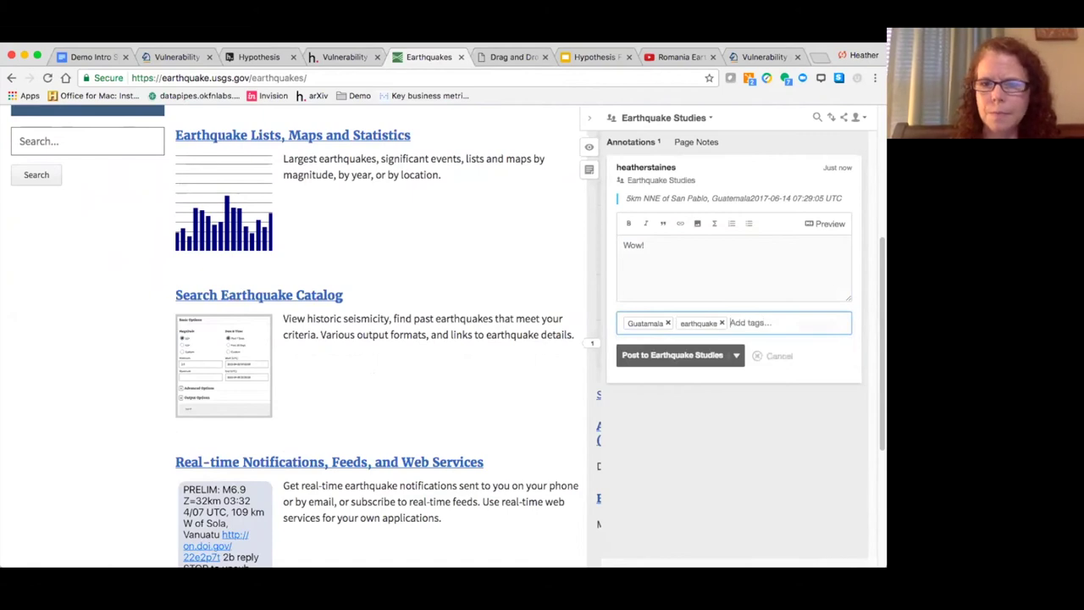
{"action": "left_click", "coordinate": [627, 356]}
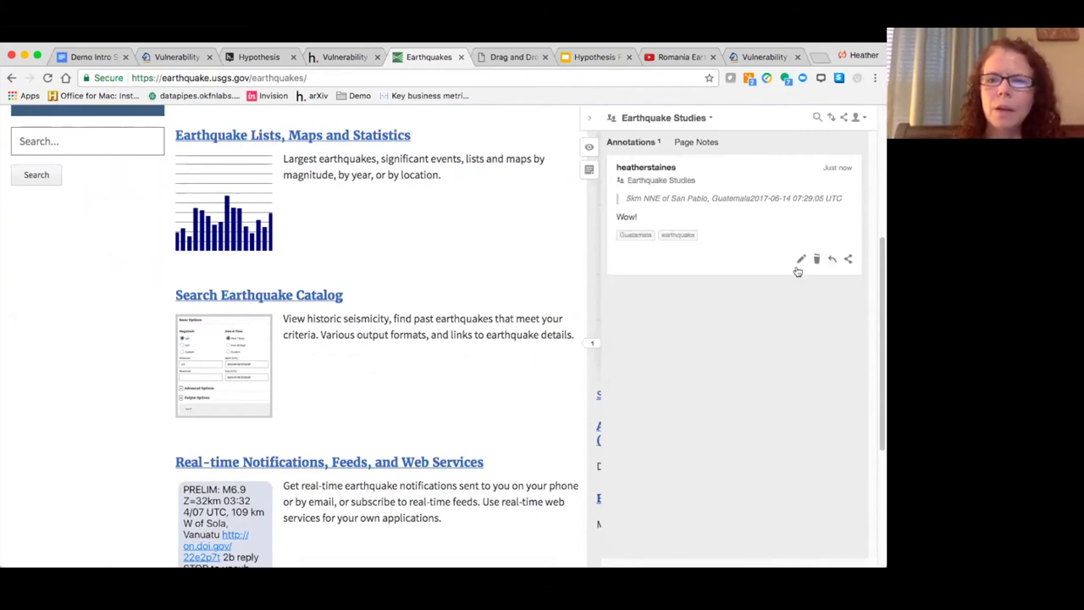
Step: Copy the share link of the Guatemala earthquake annotation and return to the Springer article
{"action": "left_click", "coordinate": [848, 259]}
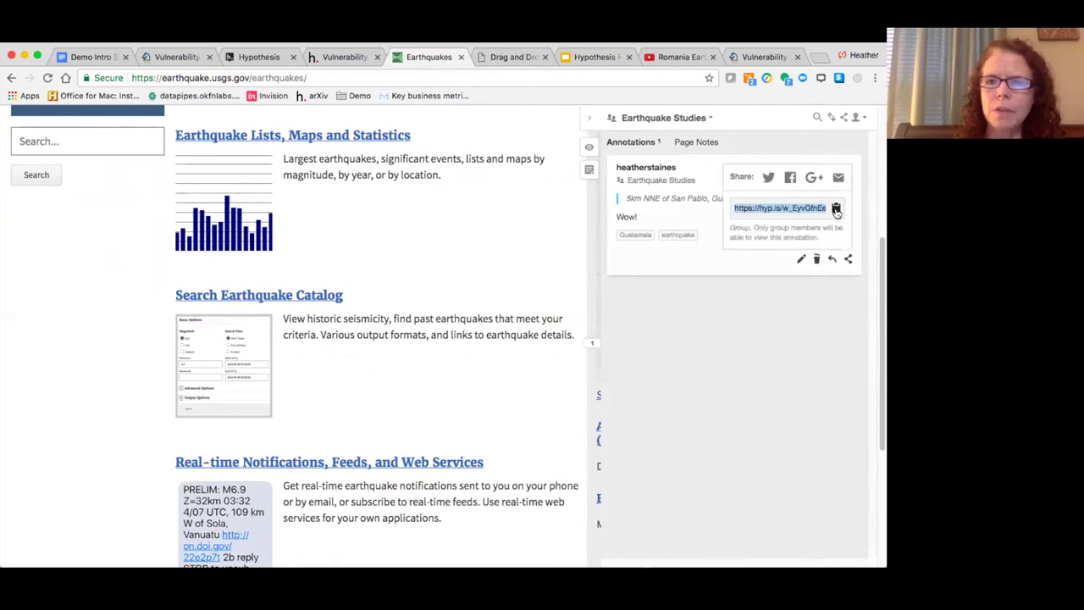
{"action": "left_click", "coordinate": [836, 208]}
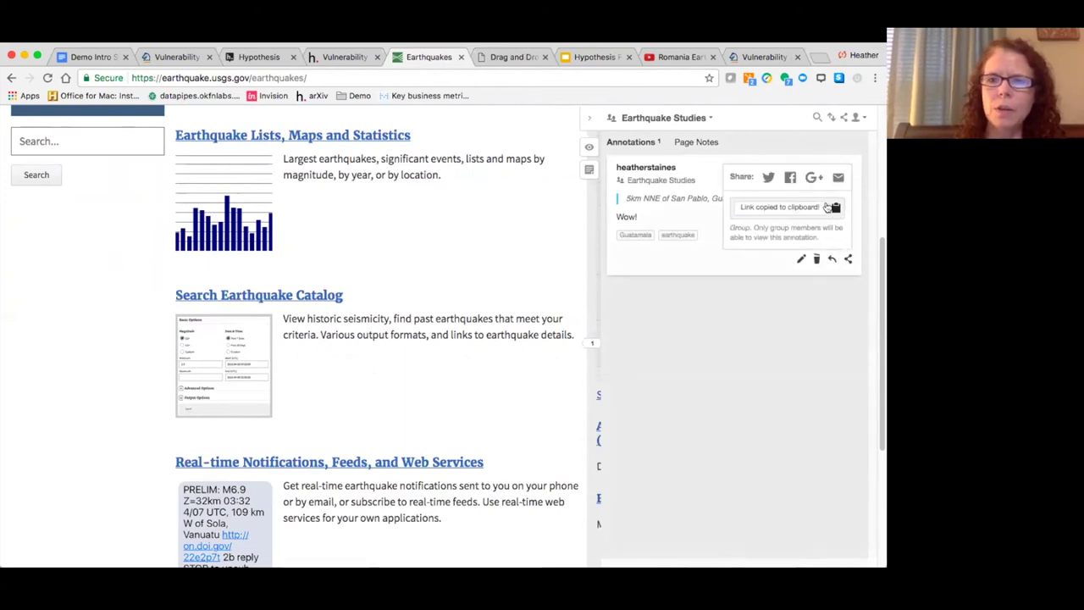
{"action": "left_click", "coordinate": [190, 58]}
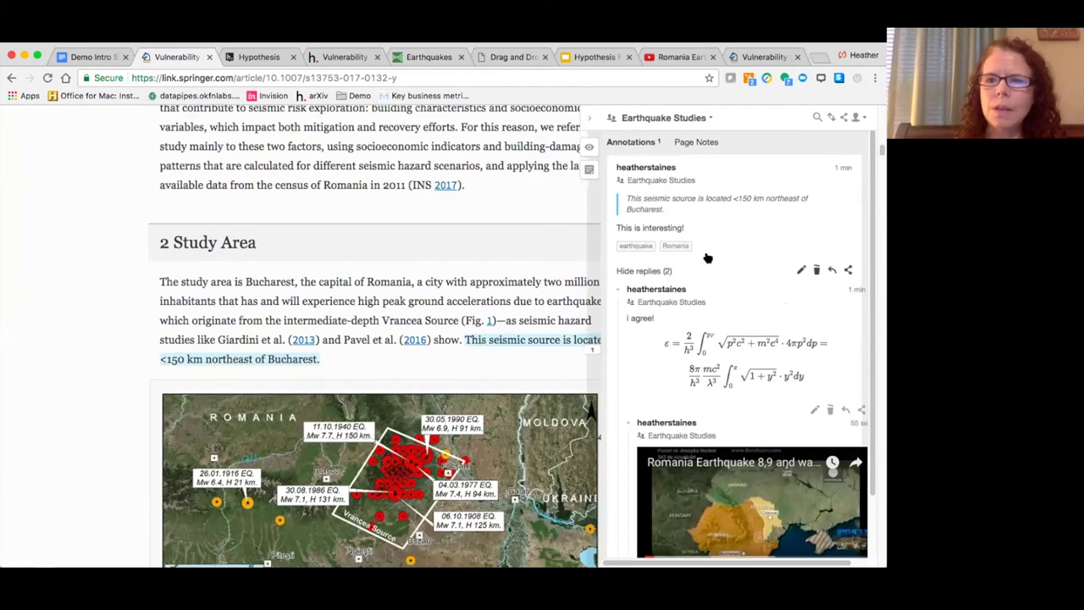
Step: Edit the Springer annotation "This is interesting!" and append "It might relate to this earthquake."
{"action": "left_click", "coordinate": [799, 269]}
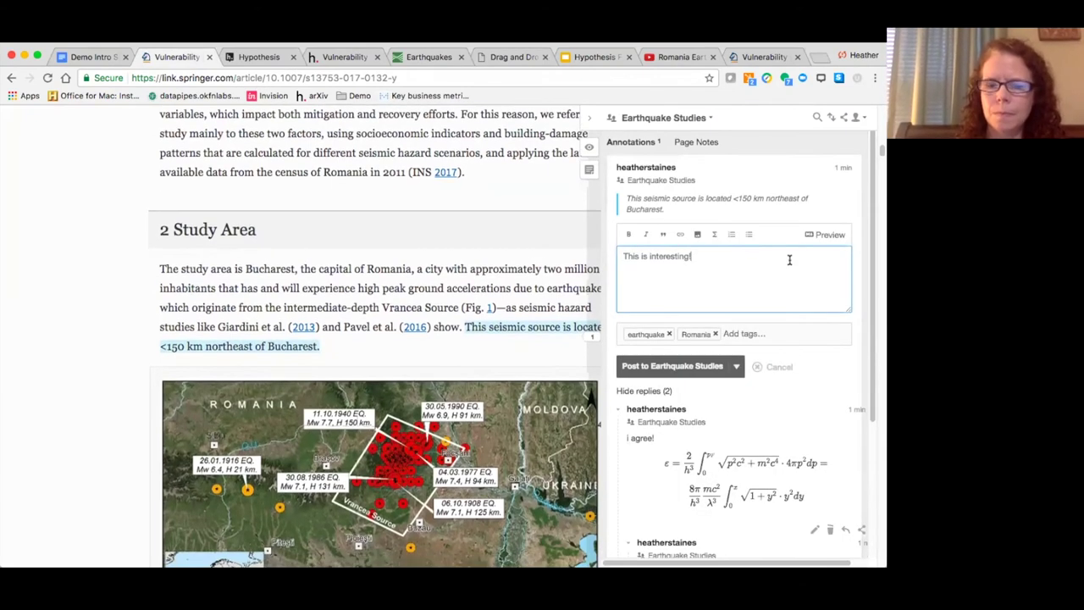
{"action": "type", "text": "It might relate to this ear"}
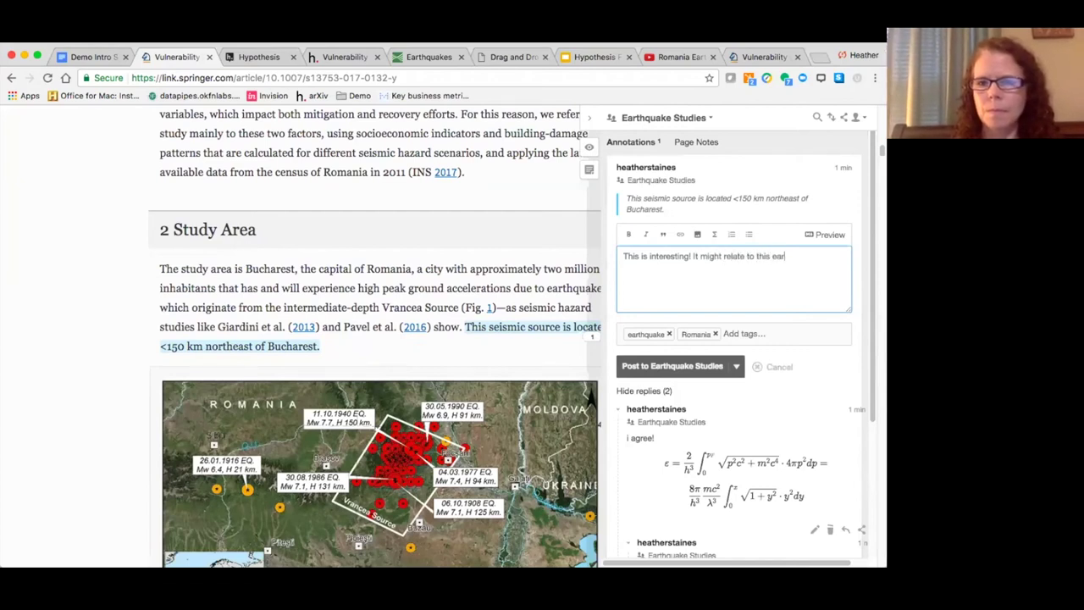
{"action": "type", "text": "thquake"}
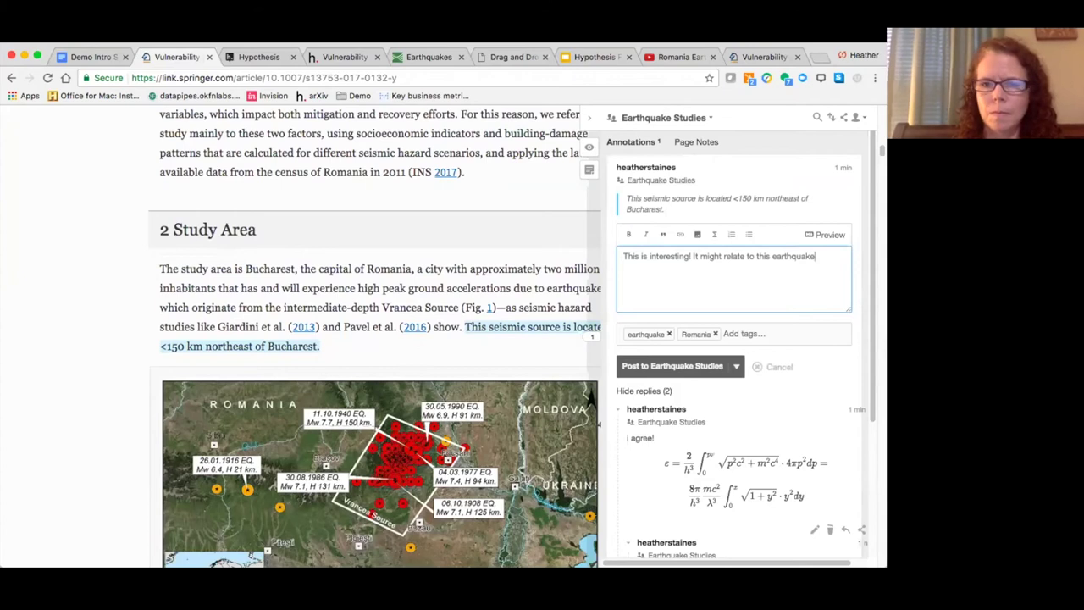
Step: Link the words "this earthquake." to the copied USGS annotation address and post the edited annotation to Earthquake Studies
{"action": "left_click_drag", "start_coordinate": [815, 255], "coordinate": [753, 259]}
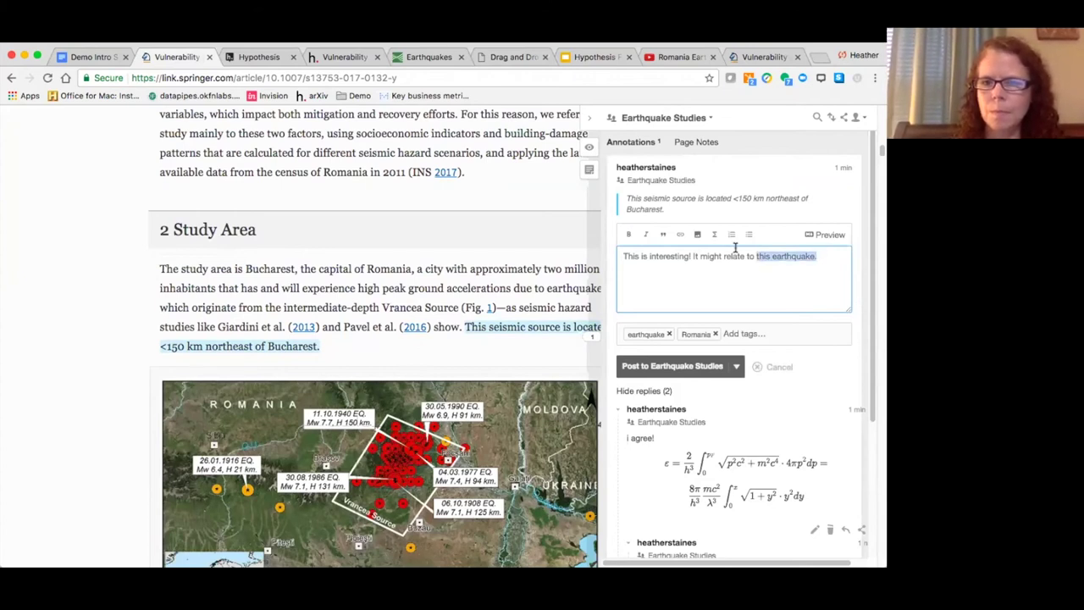
{"action": "left_click", "coordinate": [680, 236]}
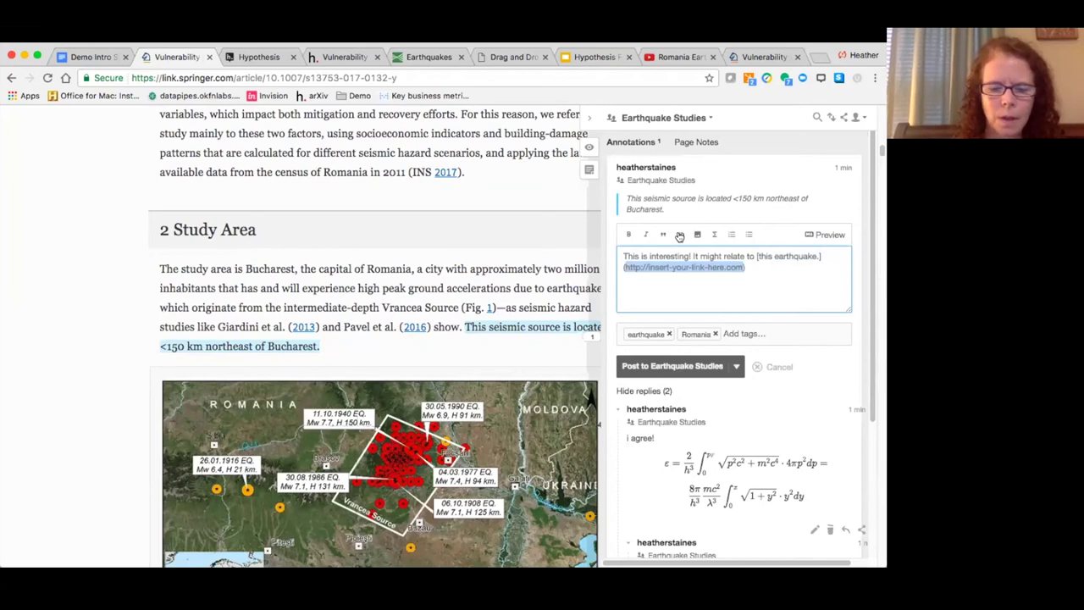
{"action": "key", "text": "ctrl+v"}
{"action": "left_click", "coordinate": [662, 366]}
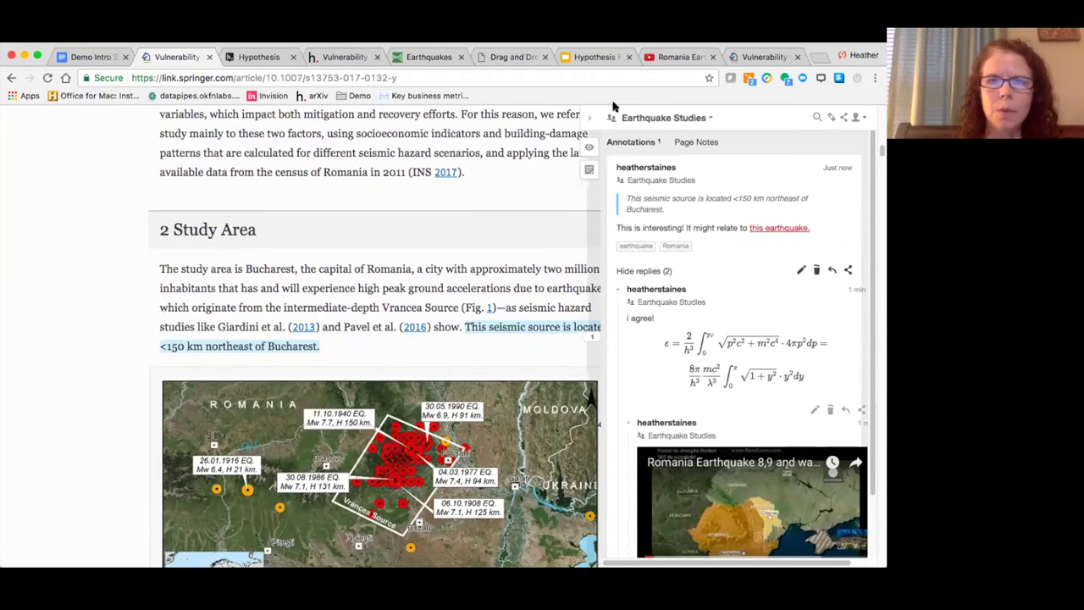
Step: On the docdrop.org CSV page, start an annotation on the depth value 125.47 in row 14
{"action": "left_click", "coordinate": [515, 60]}
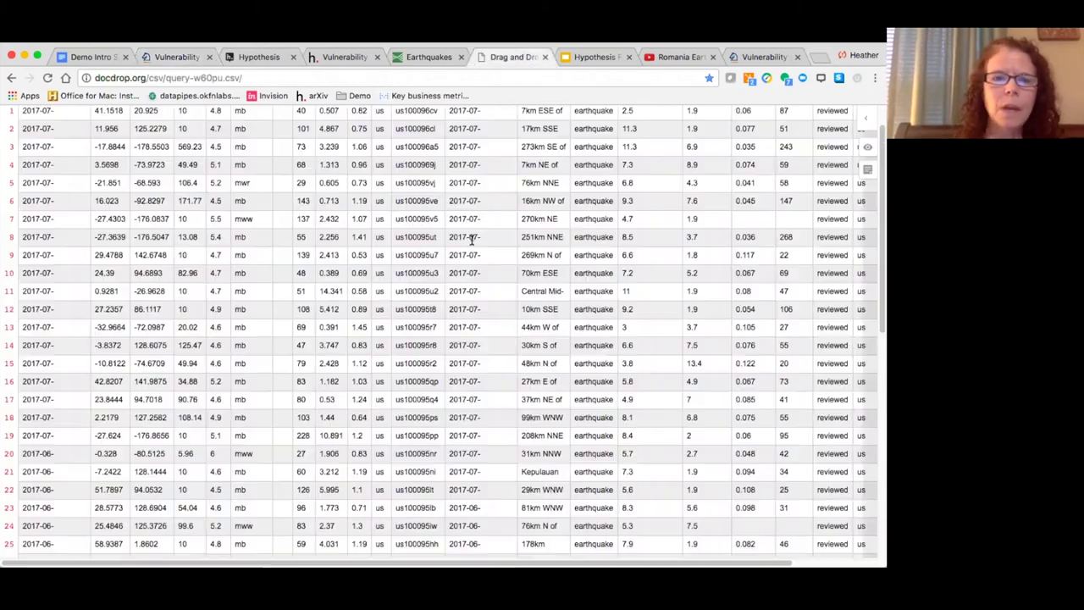
{"action": "scroll", "coordinate": [472, 240], "scroll_direction": "up", "scroll_amount": 2}
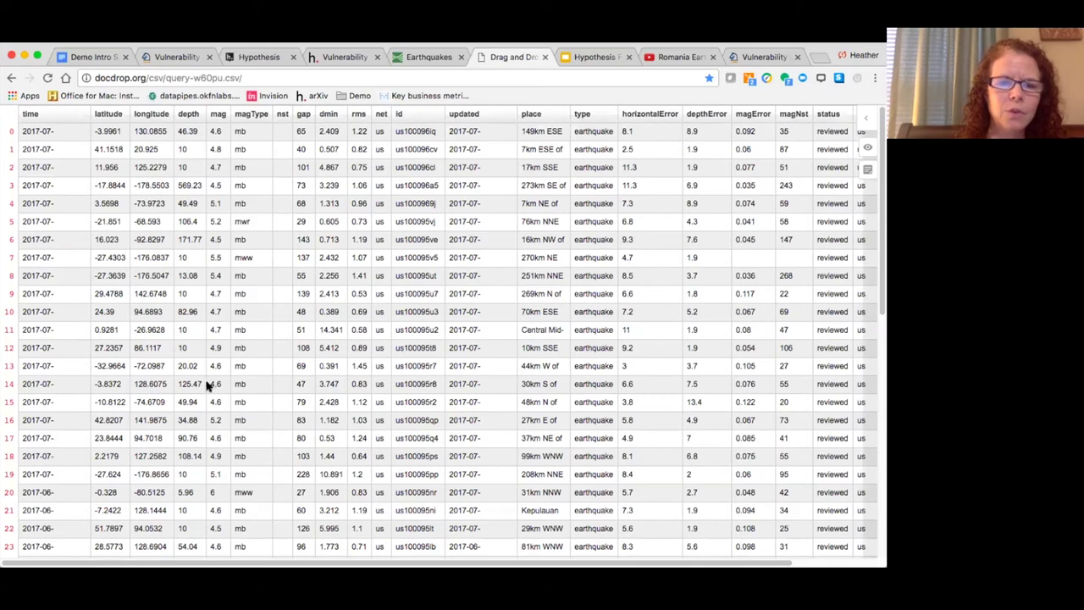
{"action": "double_click", "coordinate": [190, 383]}
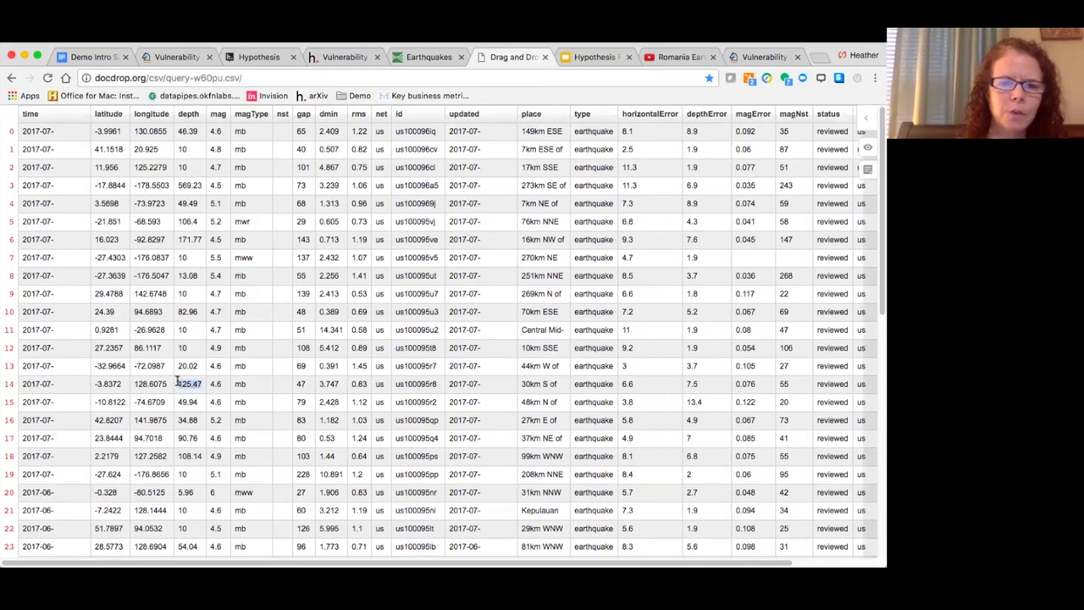
{"action": "left_click", "coordinate": [171, 355]}
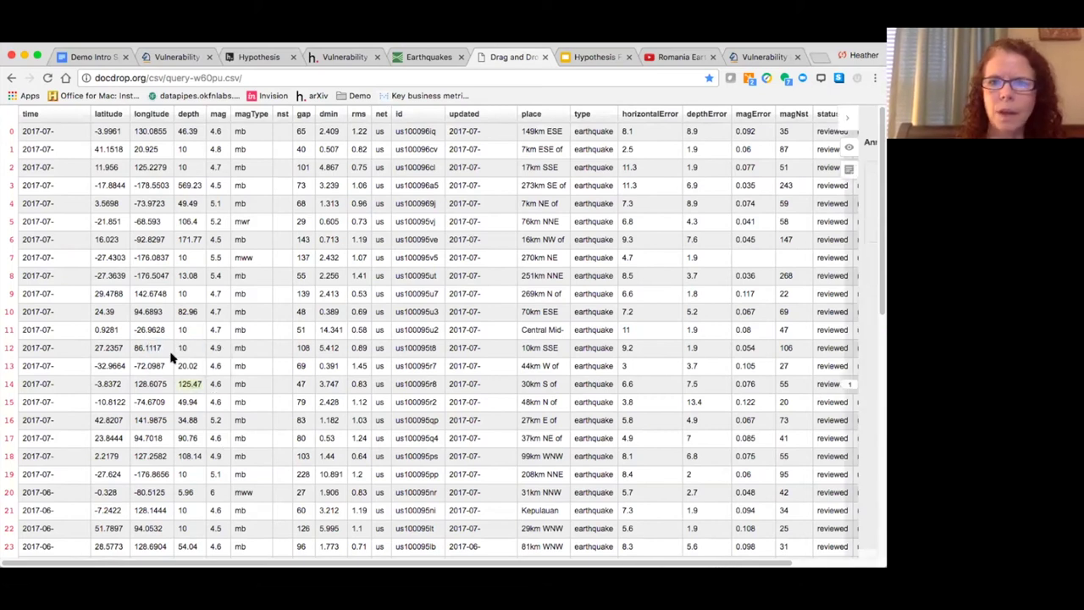
Step: Switch the new data annotation to the Earthquake Studies group and enter the comment "I have a question. Is this right?"
{"action": "left_click", "coordinate": [648, 120]}
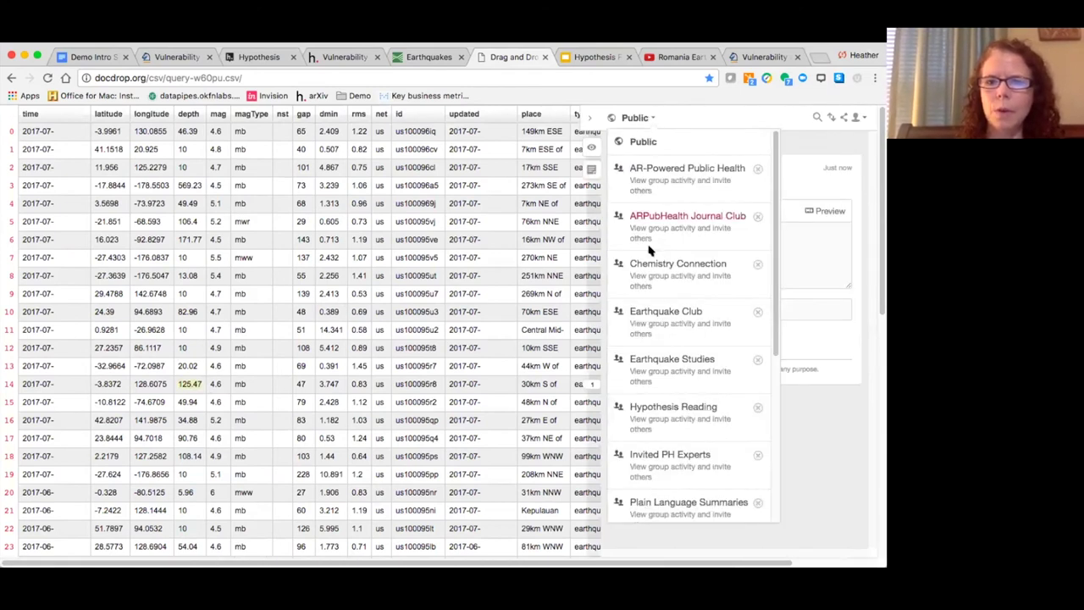
{"action": "left_click", "coordinate": [645, 359]}
{"action": "left_click", "coordinate": [654, 268]}
{"action": "type", "text": "I have a question. Is this right?"}
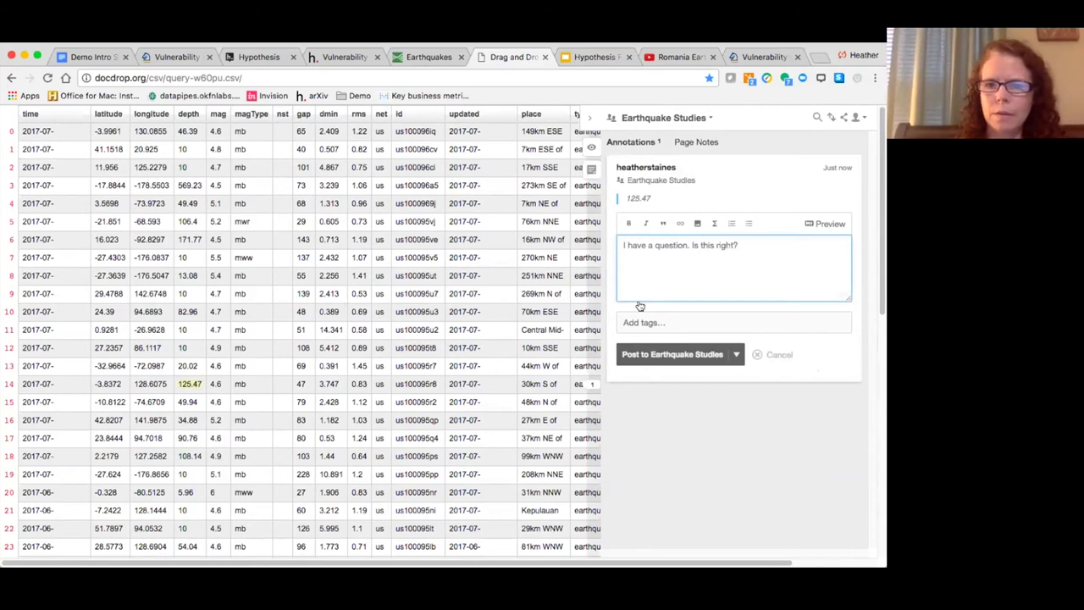
Step: Tag the depth value annotation with "data" and post it to Earthquake Studies
{"action": "left_click", "coordinate": [641, 321]}
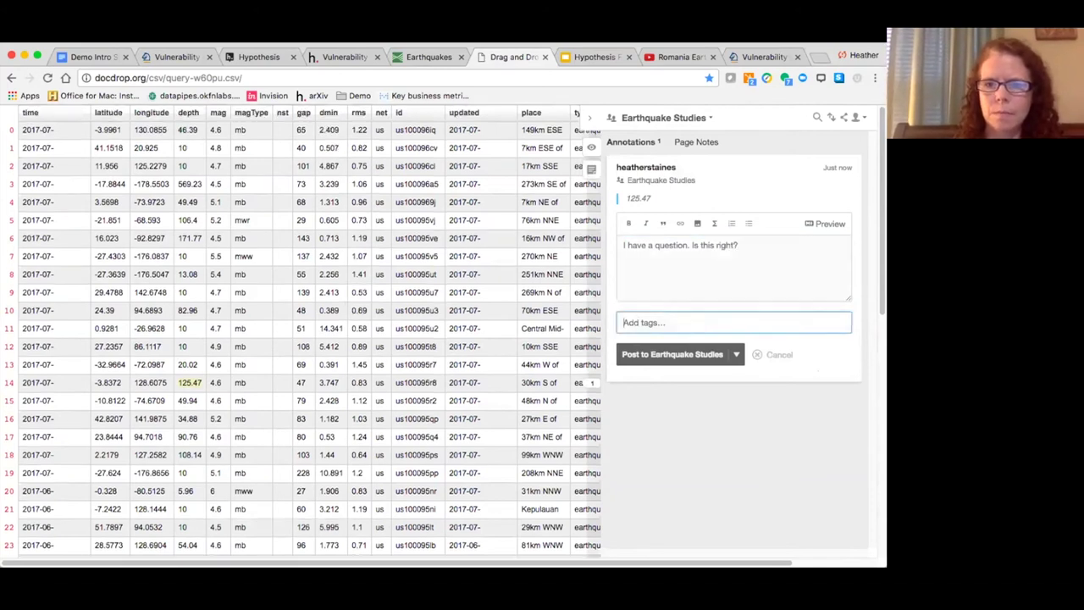
{"action": "type", "text": "data"}
{"action": "key", "text": "Return"}
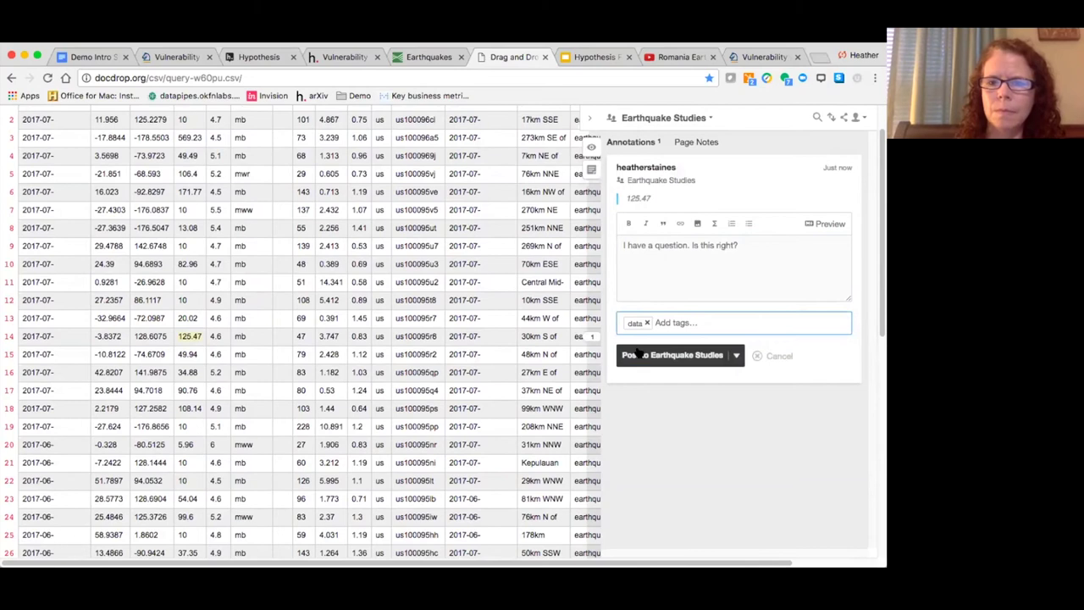
{"action": "left_click", "coordinate": [637, 353]}
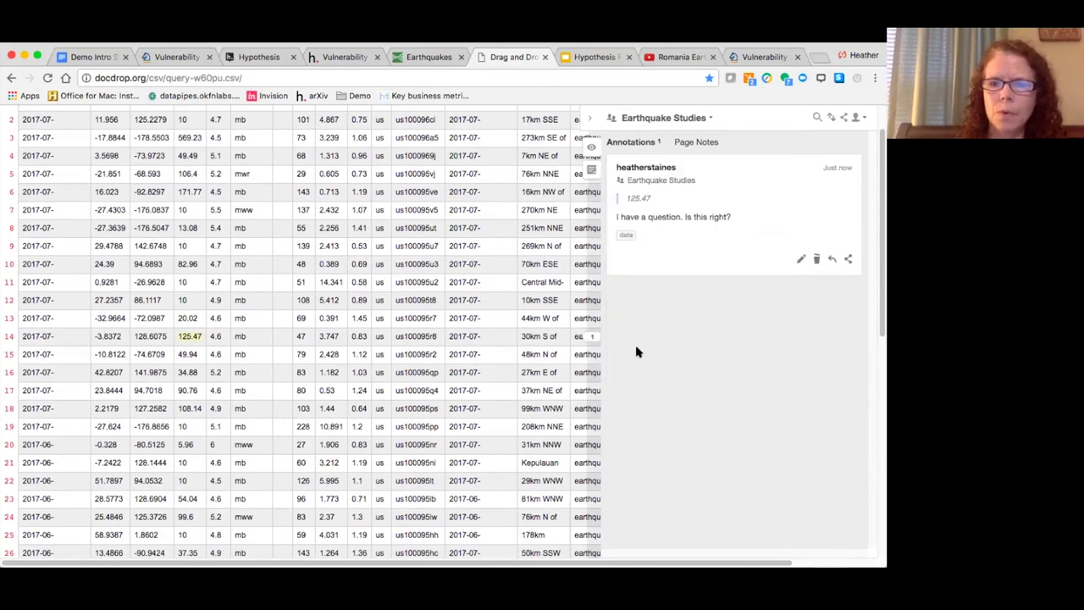
Step: Reply "Yes!" to the depth value annotation and post the reply to Earthquake Studies
{"action": "left_click", "coordinate": [832, 260]}
{"action": "type", "text": "Yes!"}
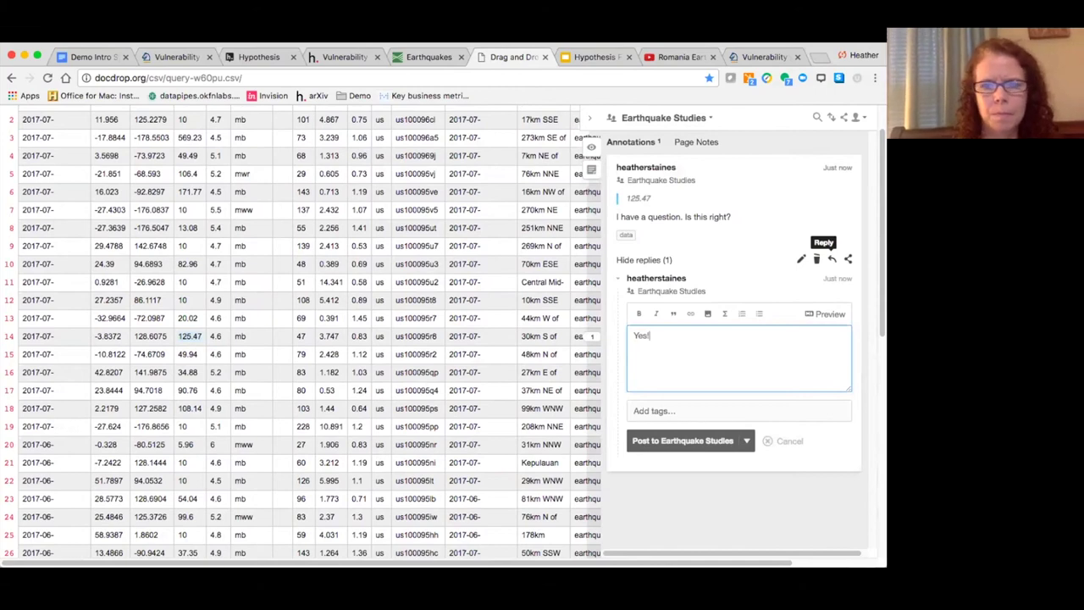
{"action": "left_click", "coordinate": [682, 442]}
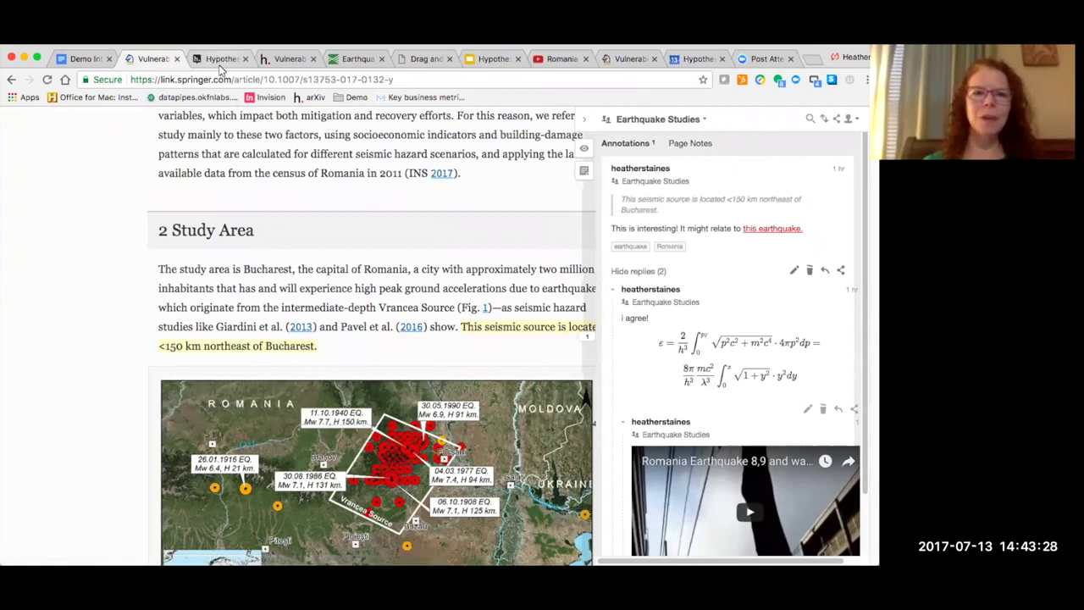
Step: On the Earthquake Studies group page, expand and review the annotations for "Drag and Drop a document" and the Bucharest case study article
{"action": "left_click", "coordinate": [219, 59]}
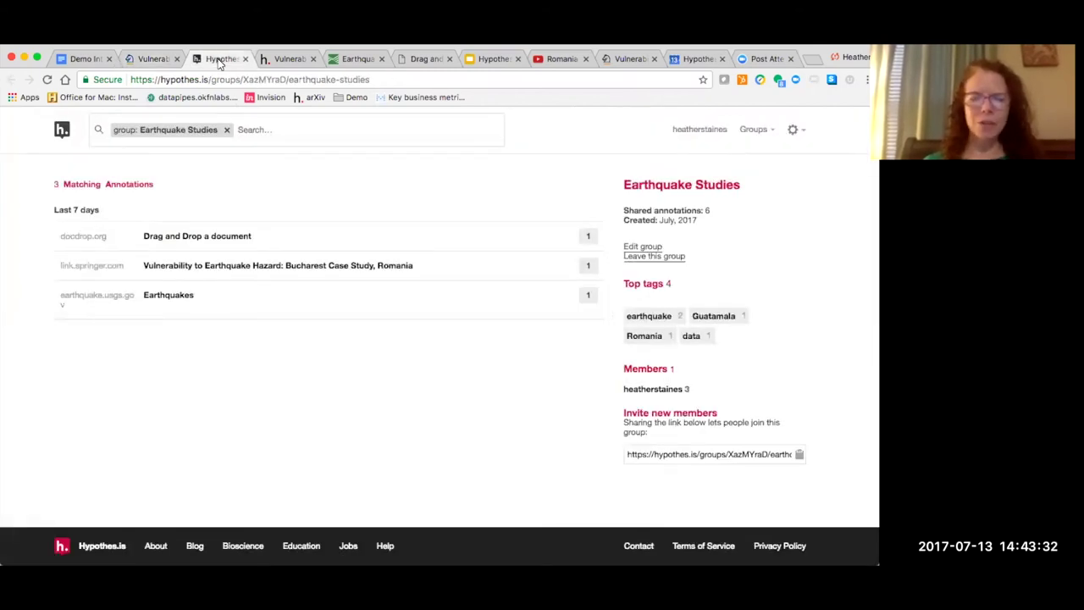
{"action": "left_click", "coordinate": [296, 236]}
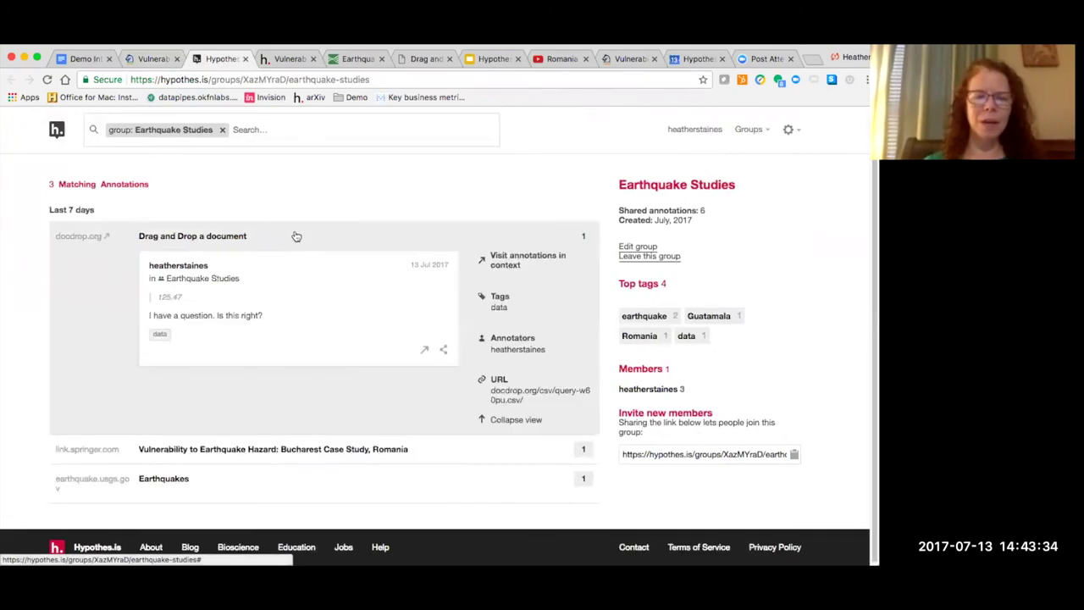
{"action": "left_click", "coordinate": [285, 448]}
{"action": "scroll", "coordinate": [287, 447], "scroll_direction": "down", "scroll_amount": 5}
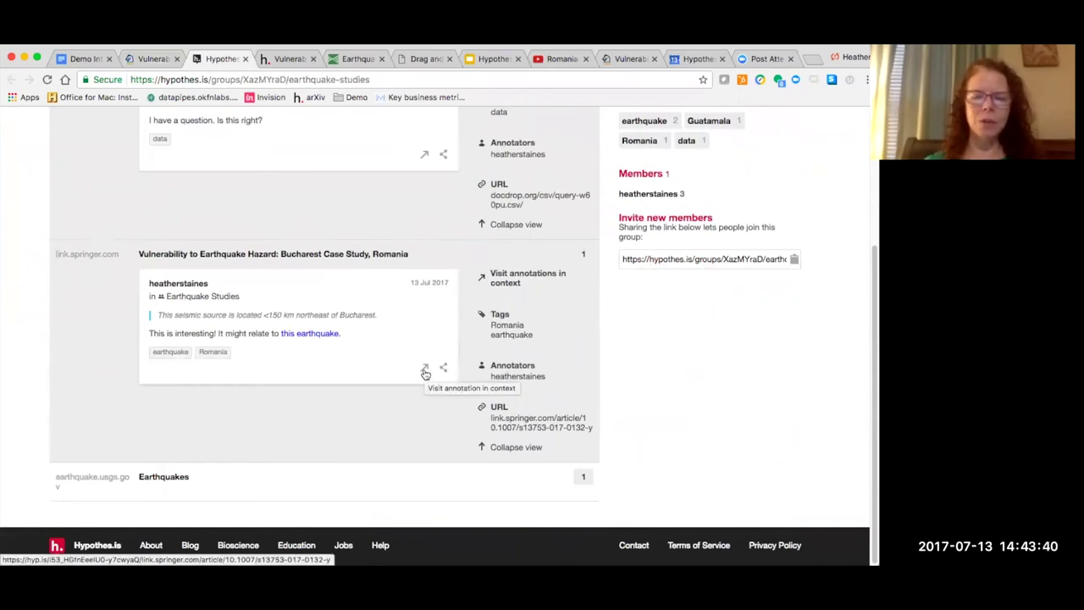
{"action": "scroll", "coordinate": [426, 374], "scroll_direction": "up", "scroll_amount": 2}
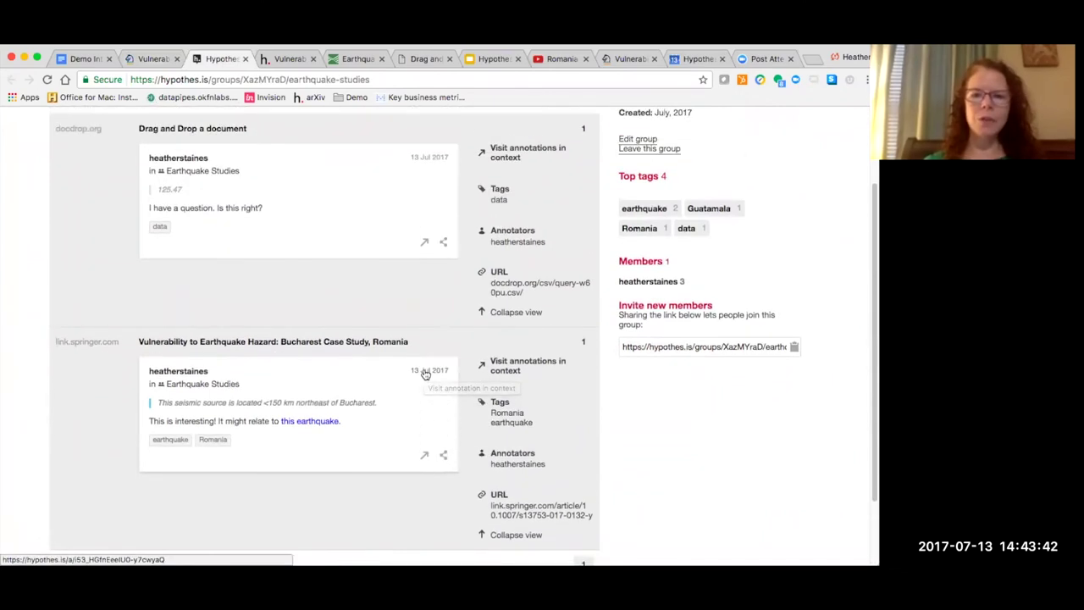
Step: Filter the group's annotations by the tag "earthquake", expand the Earthquakes page entry, and clear the tag and group filters
{"action": "left_click", "coordinate": [649, 211]}
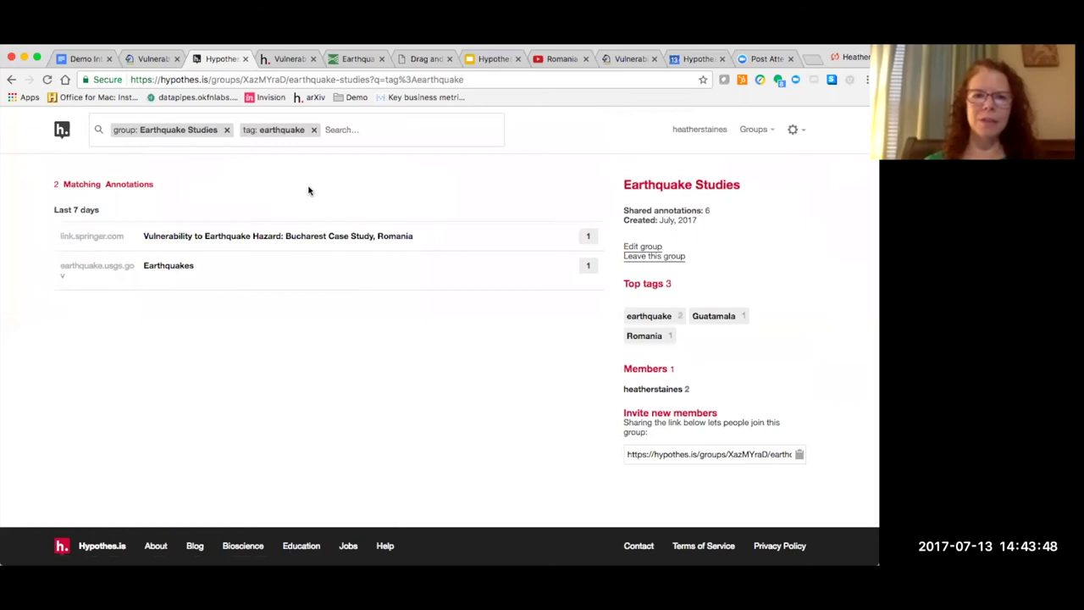
{"action": "left_click", "coordinate": [261, 267]}
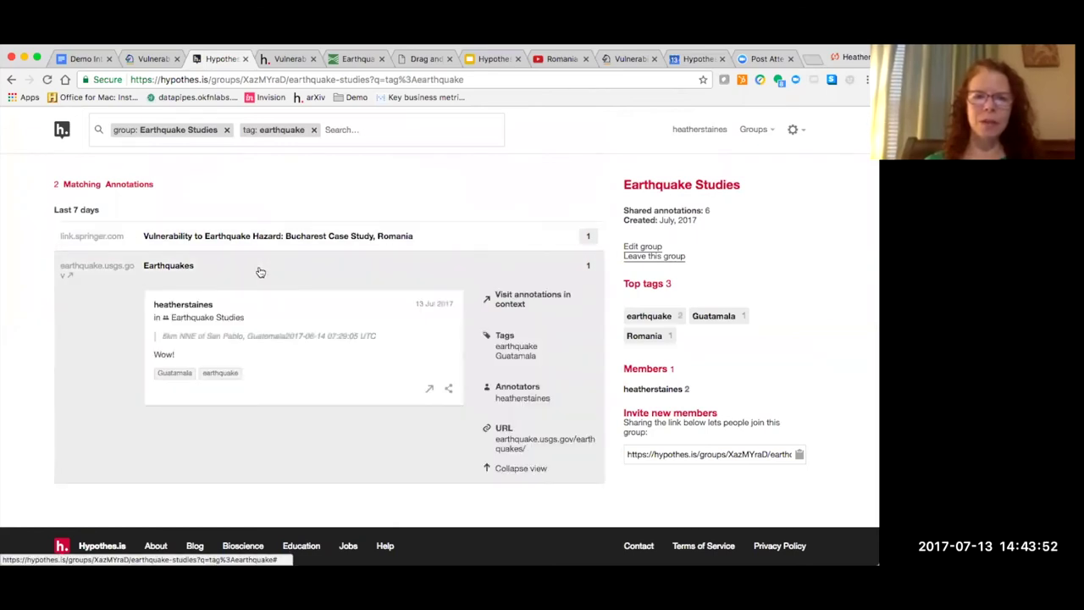
{"action": "left_click", "coordinate": [314, 129]}
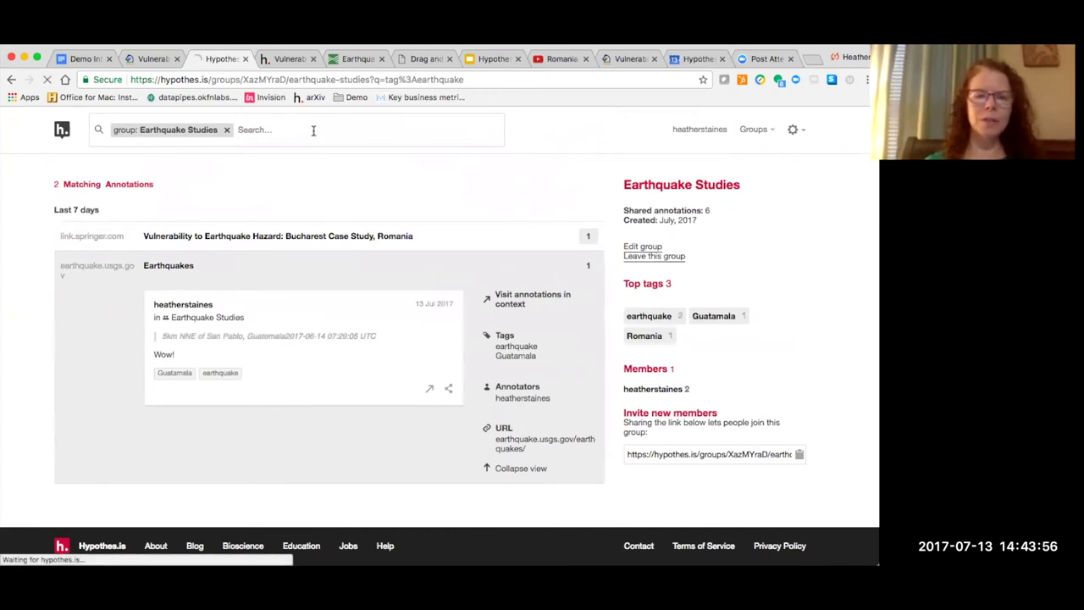
{"action": "left_click", "coordinate": [226, 130]}
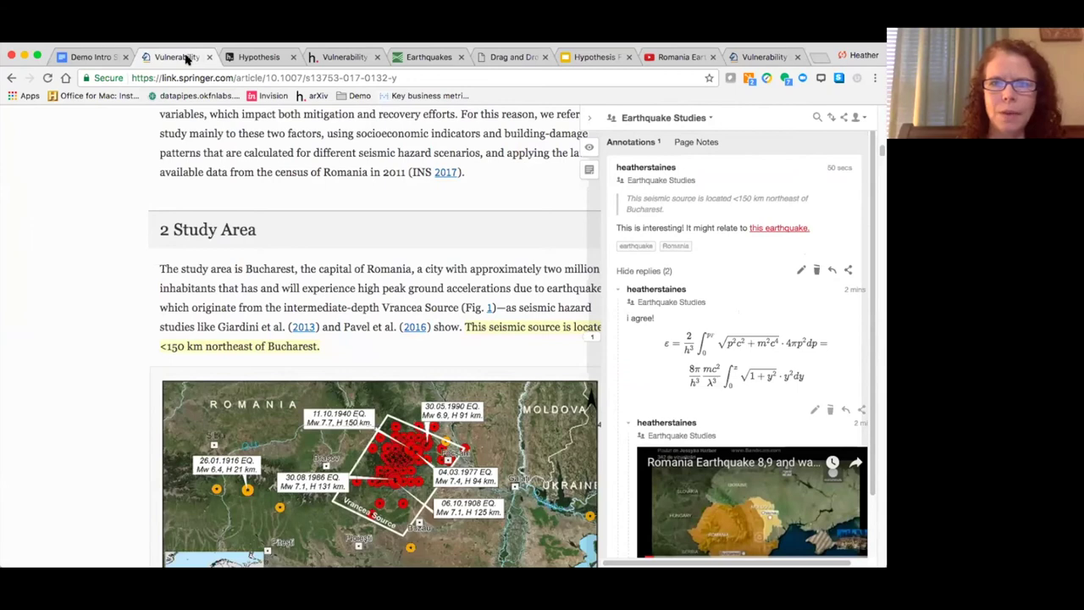
Step: Switch to the Hypothesis slide deck and present it full screen at the Demo slide, slide 24
{"action": "key", "text": "super+shift+Return"}
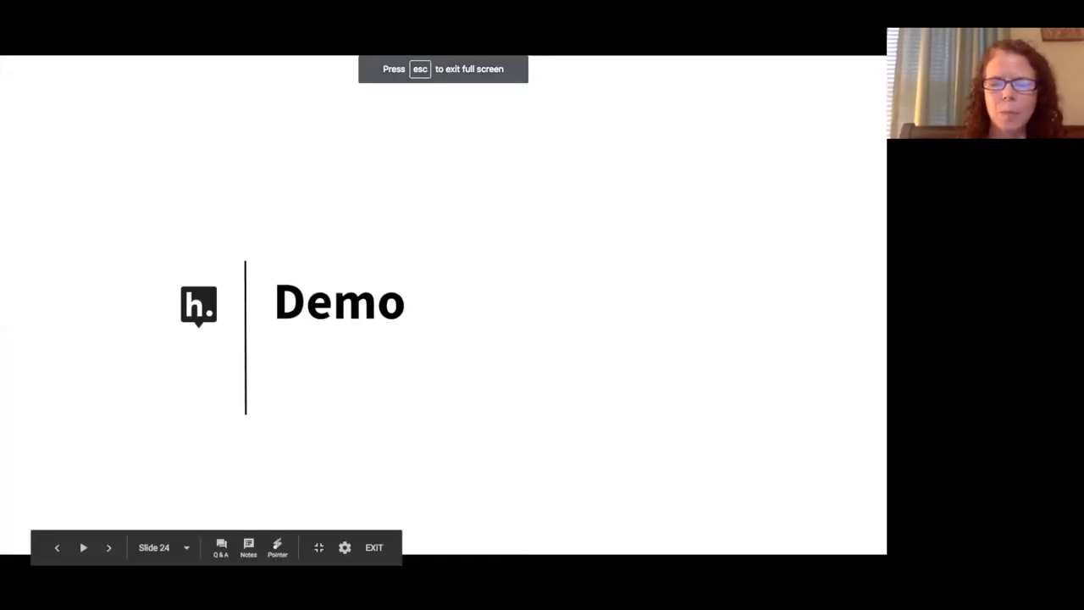